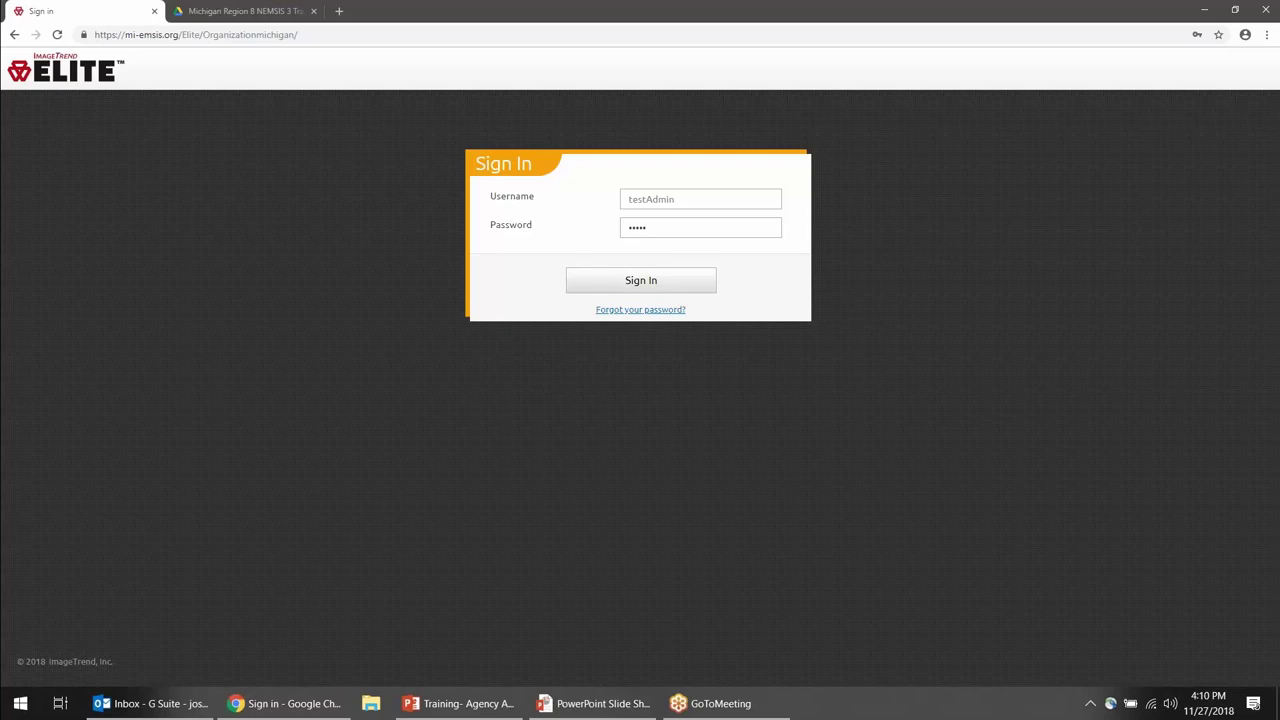
Sign in with the account password, accept the data privacy statement, and open the (DEMO) Michigan agency menu.
type("***")
key("Return")
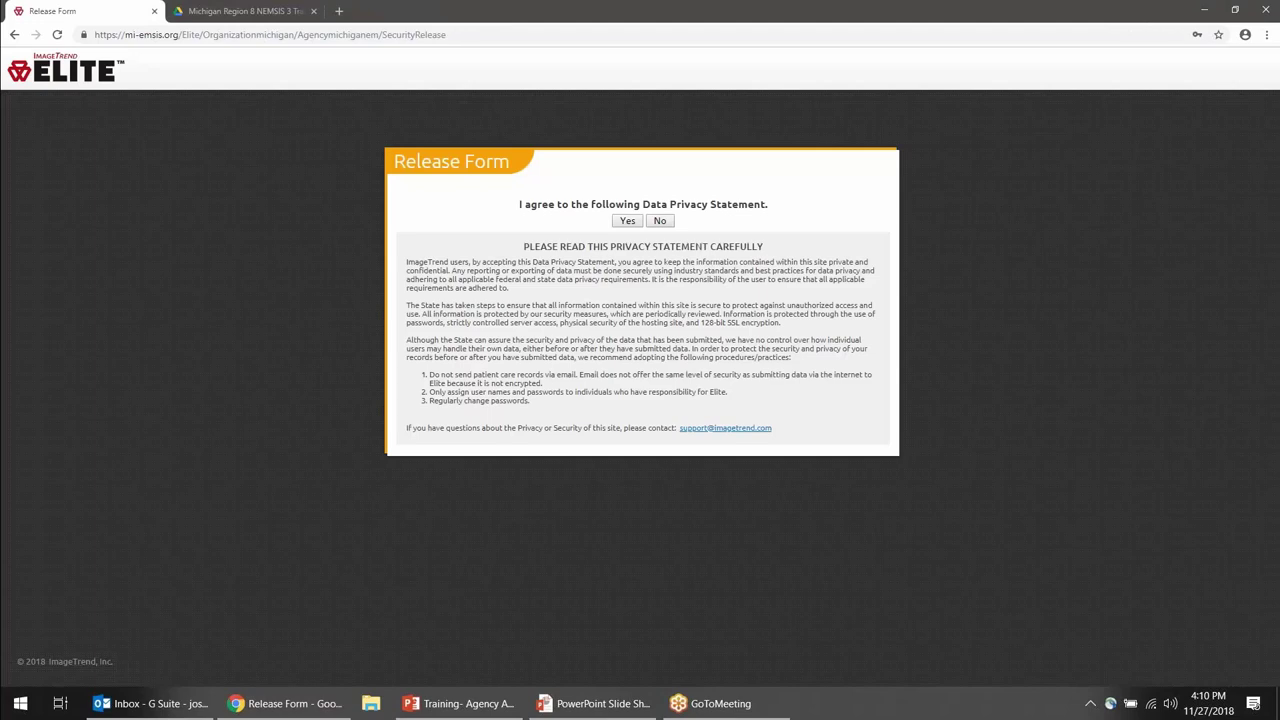
key("Return")
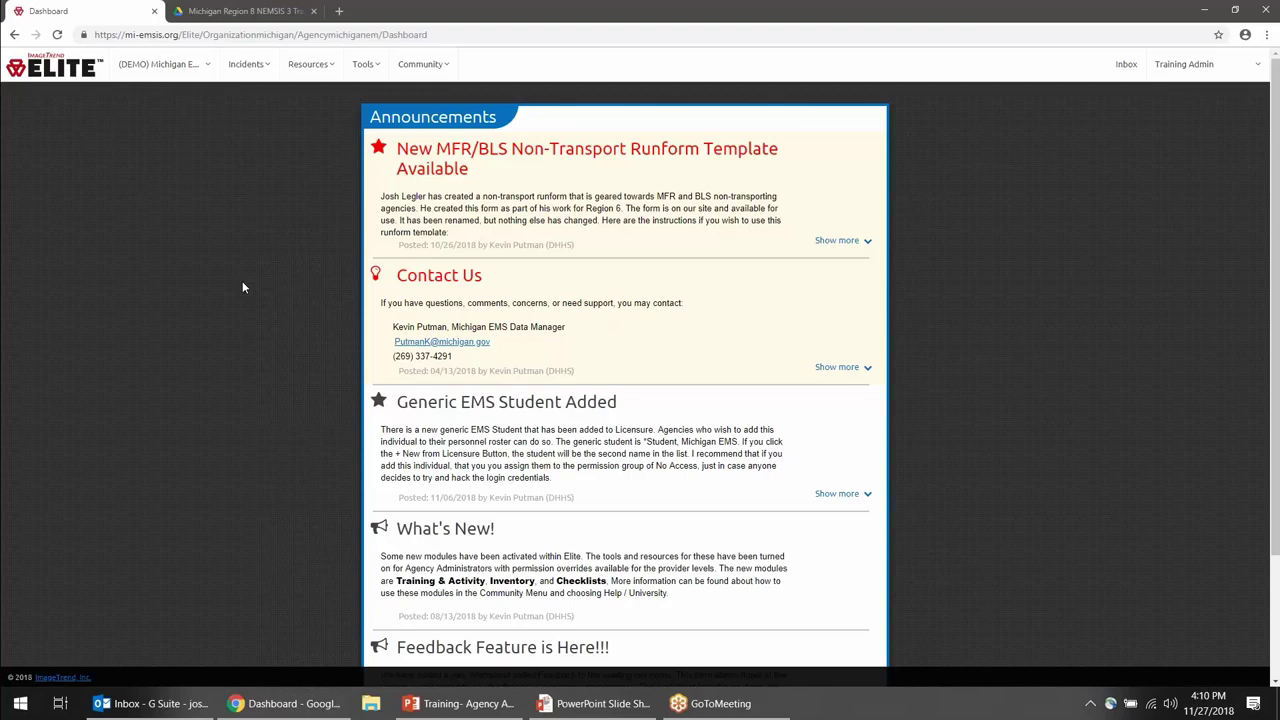
left_click(189, 70)
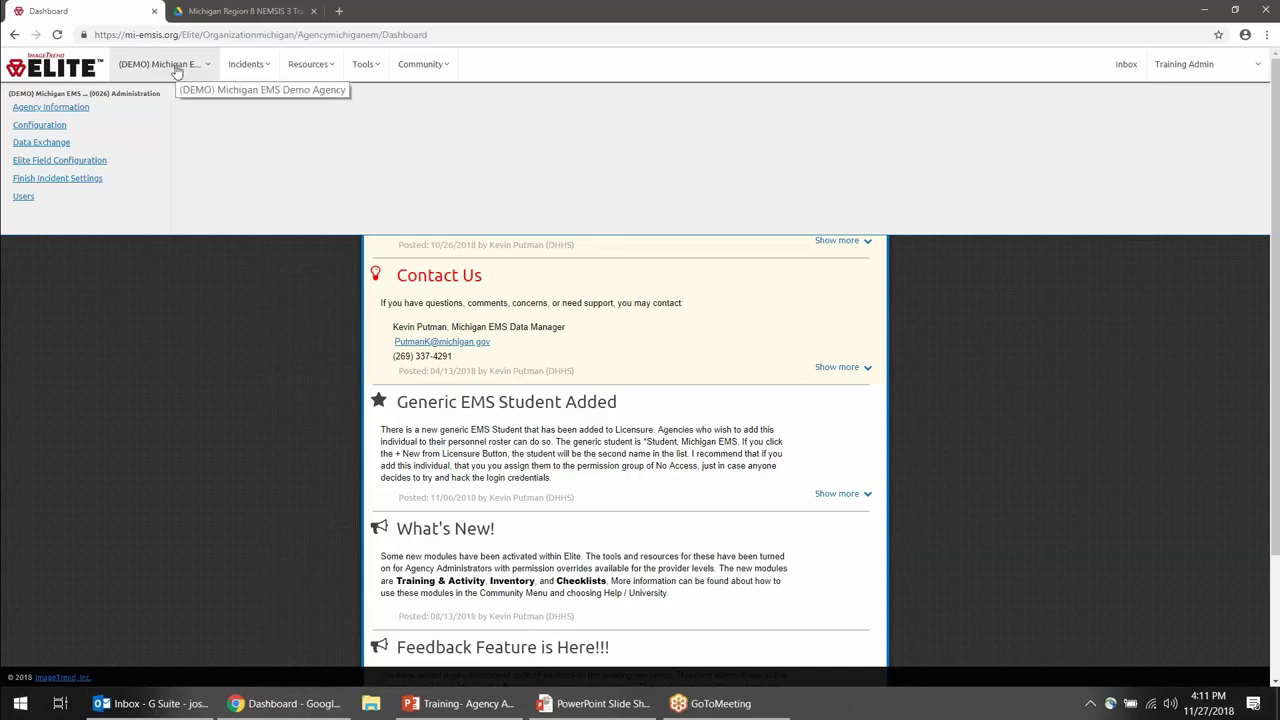
On Agency Information, clear the existing capability choices and set Specialty Service Capabilities to None.
left_click(91, 109)
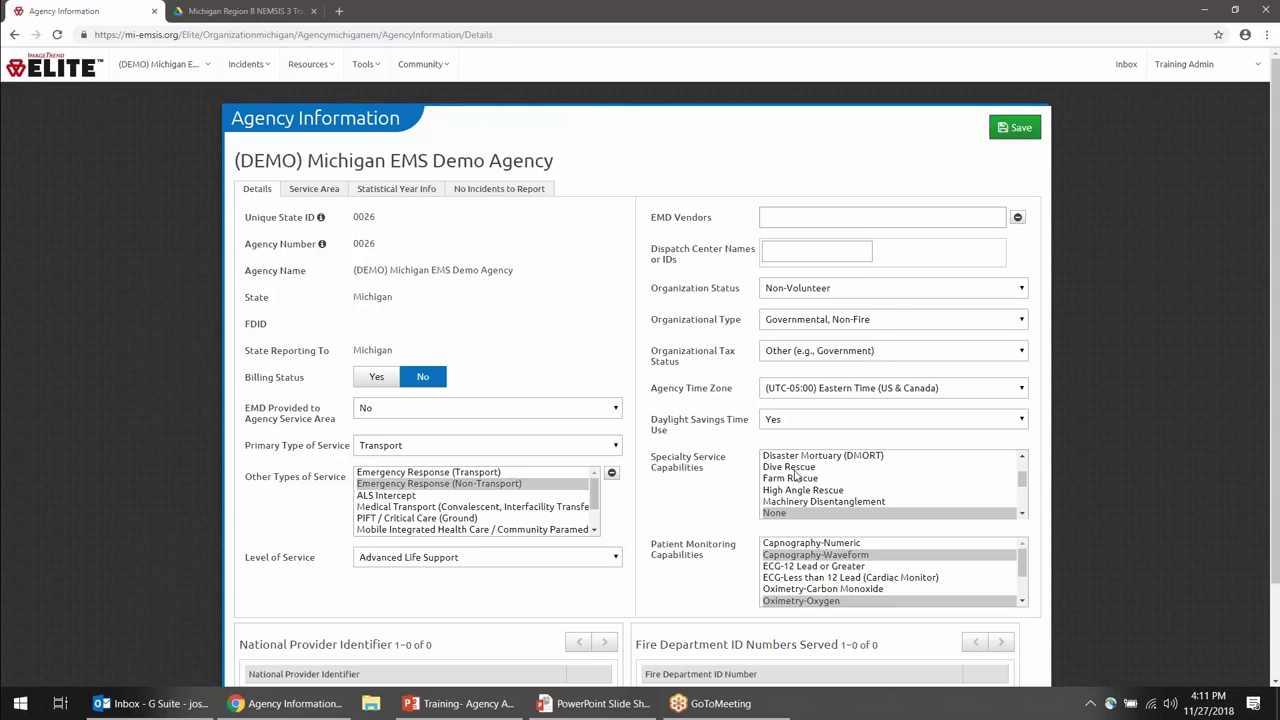
left_click(796, 512, "ctrl")
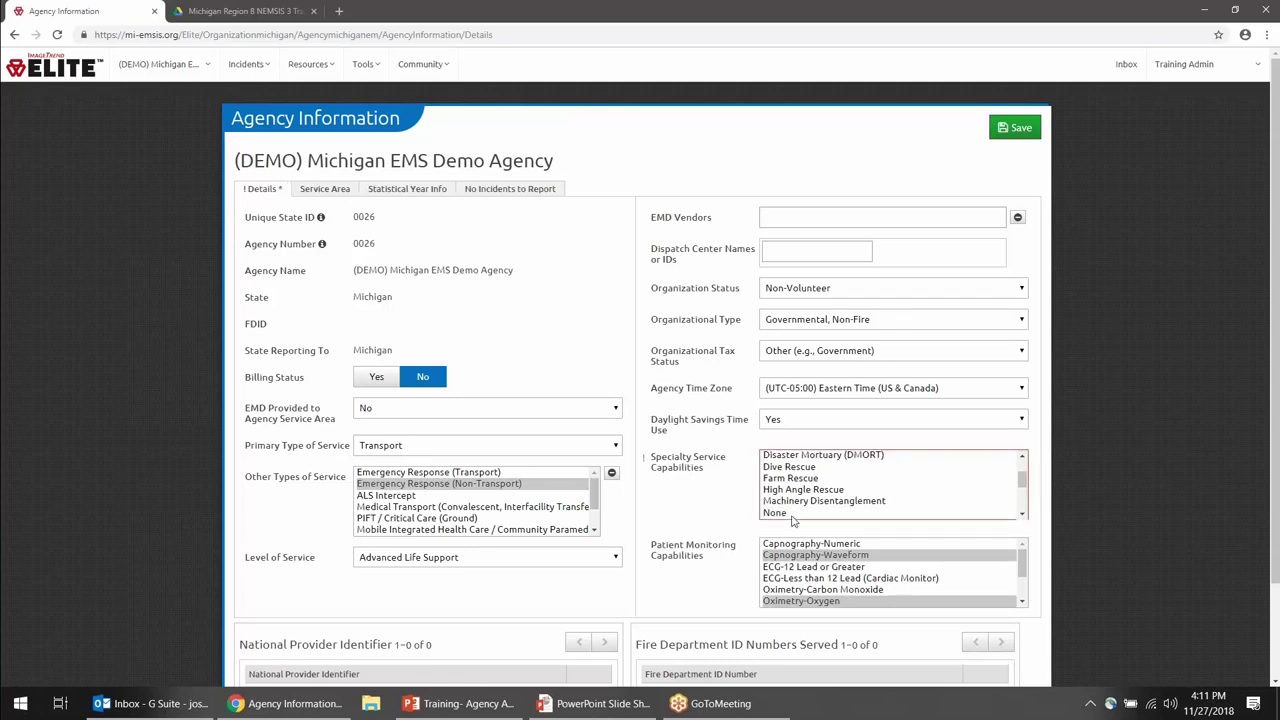
left_click(807, 557)
left_click(807, 557, "ctrl")
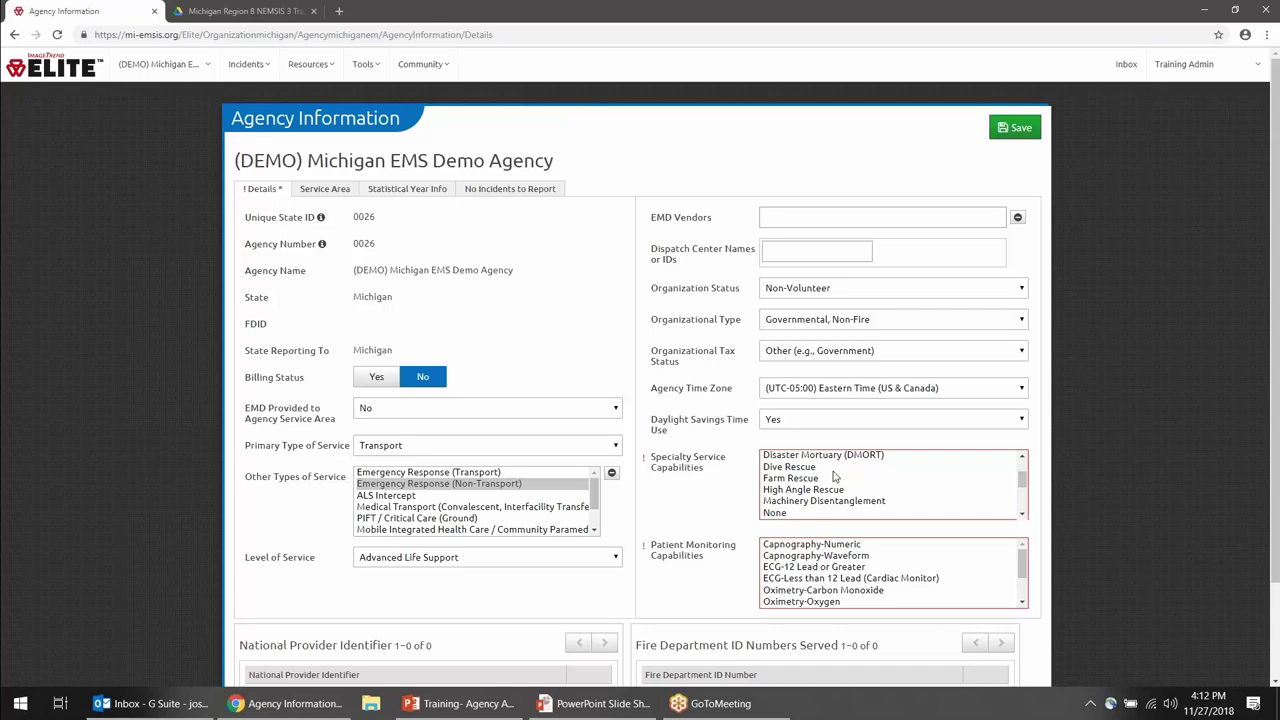
left_click(770, 514)
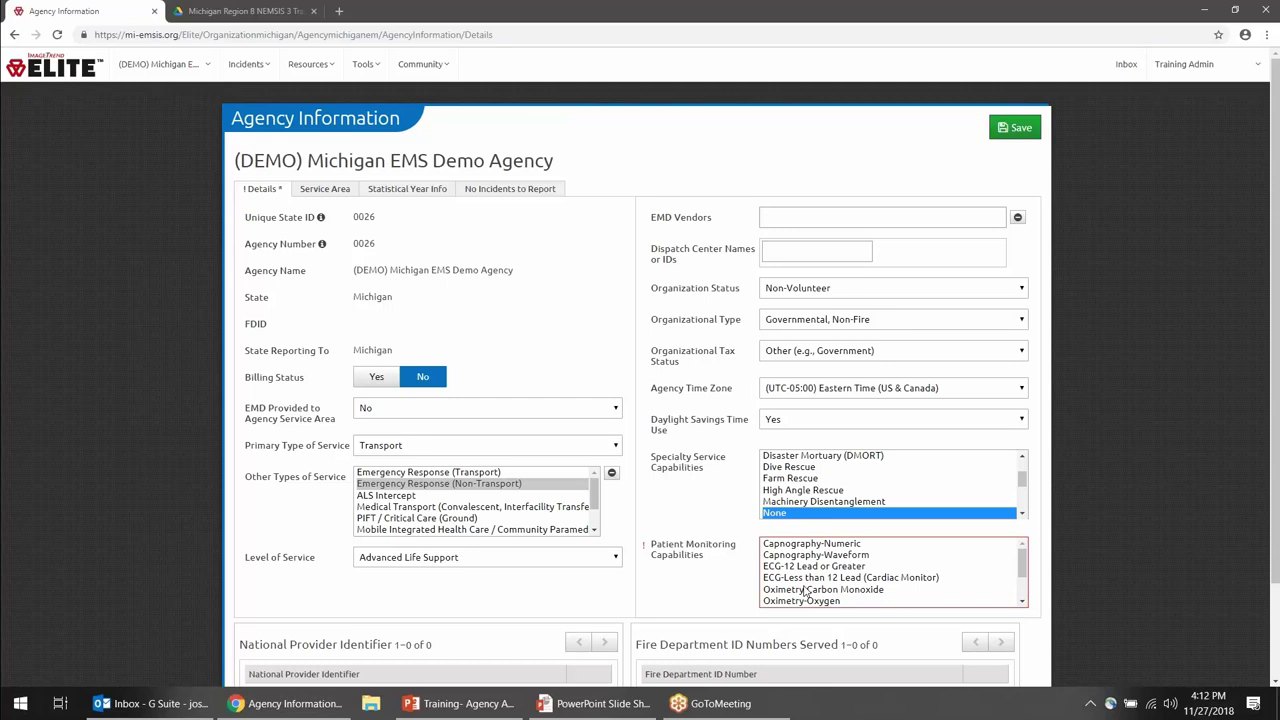
Select Oximetry-Carbon Monoxide, Oximetry-Oxygen and Vital Sign Monitoring for patient monitoring, then save.
scroll(805, 592, "down", 2)
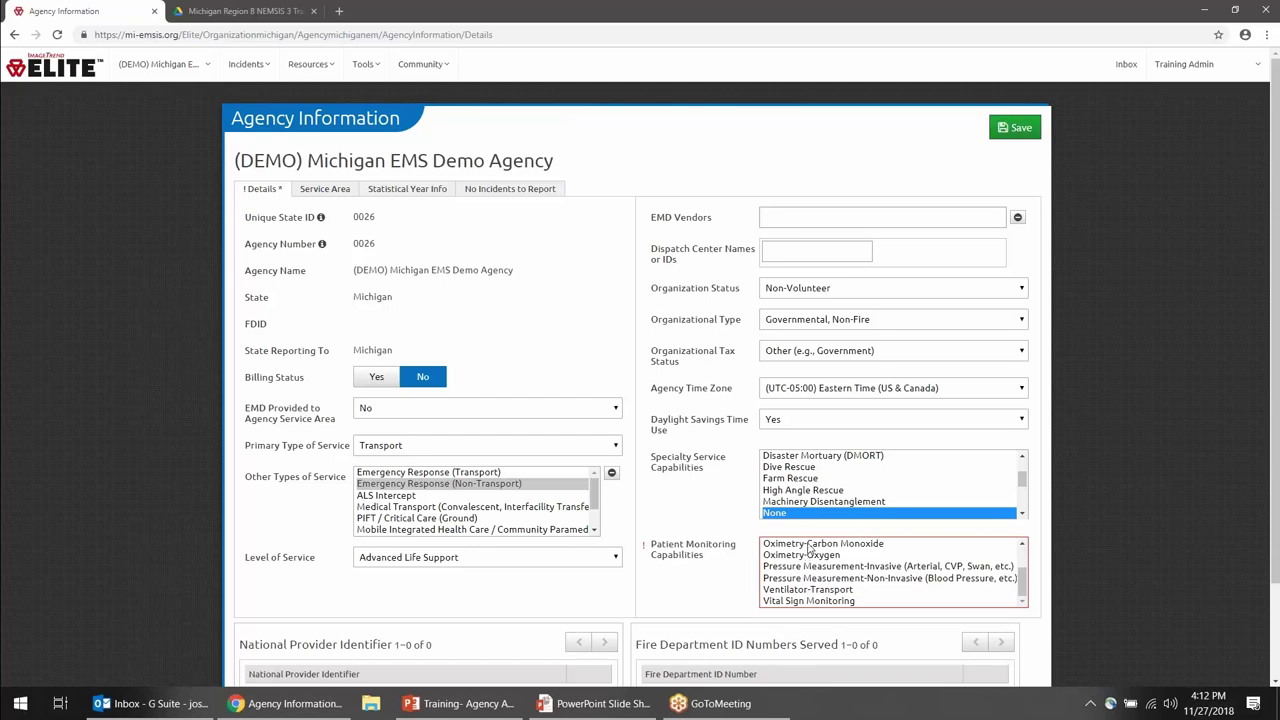
left_click(810, 546)
left_click(807, 556, "ctrl")
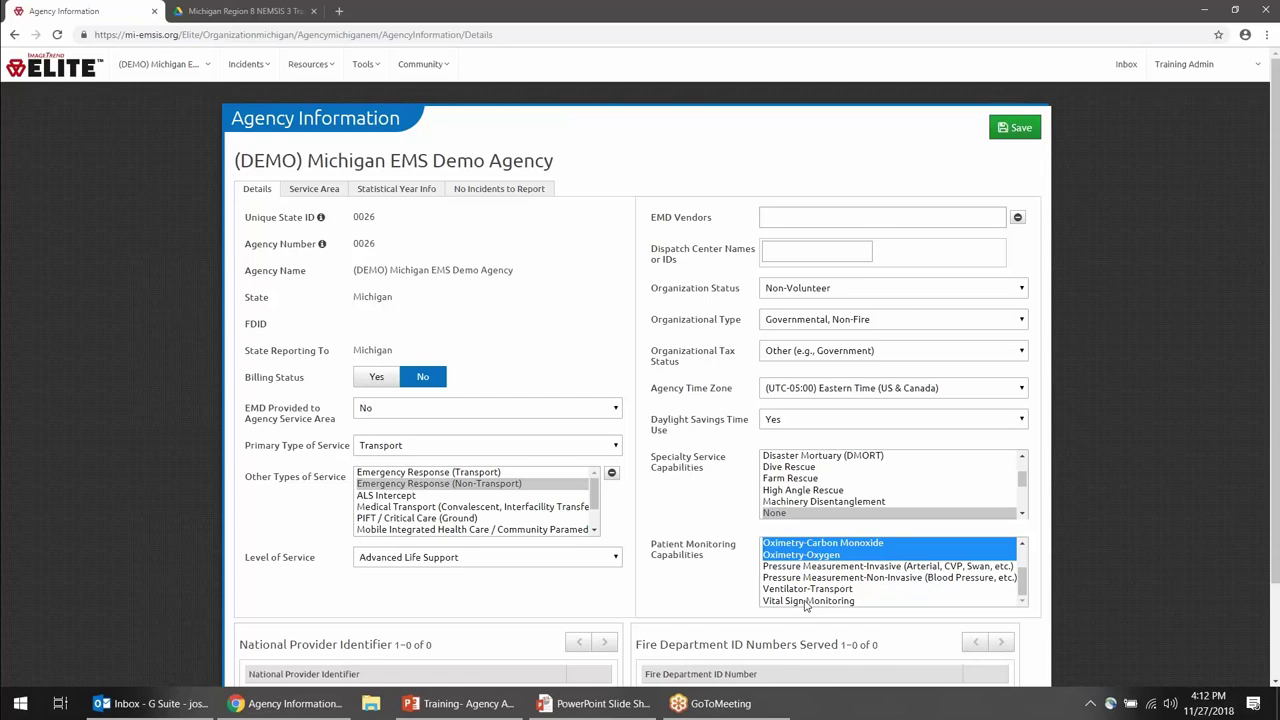
left_click(806, 601, "ctrl")
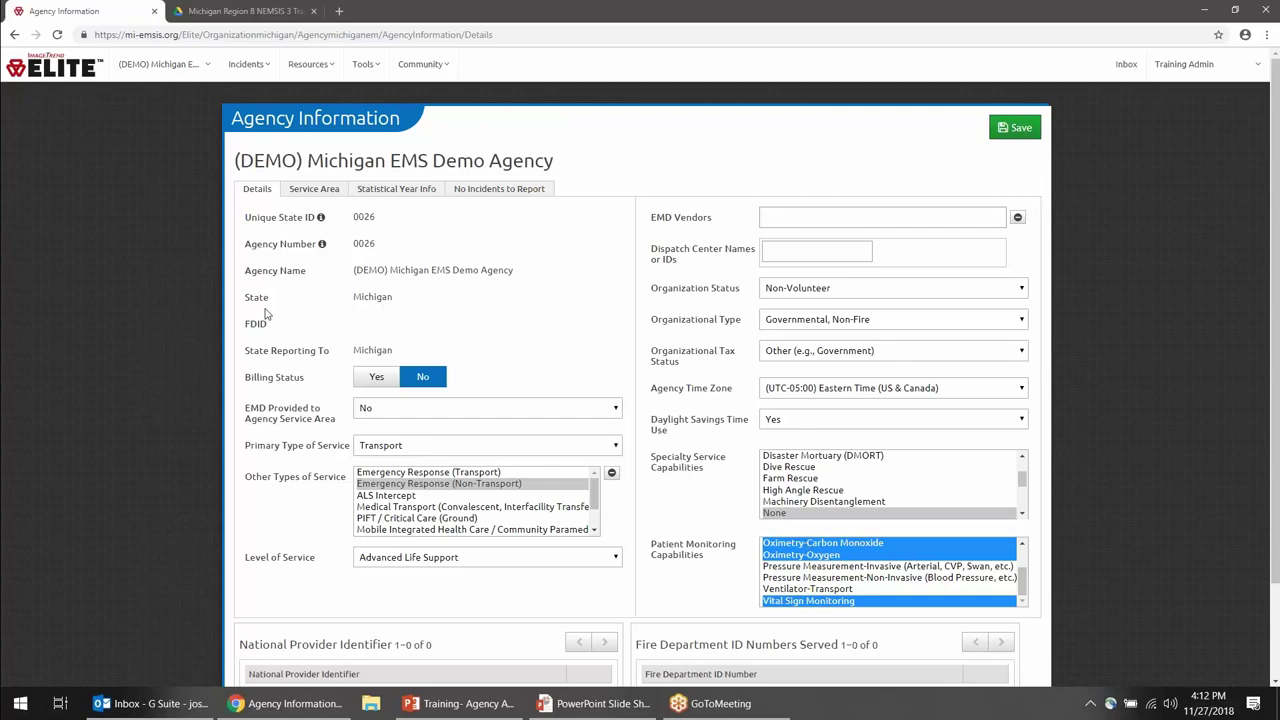
left_click(1010, 130)
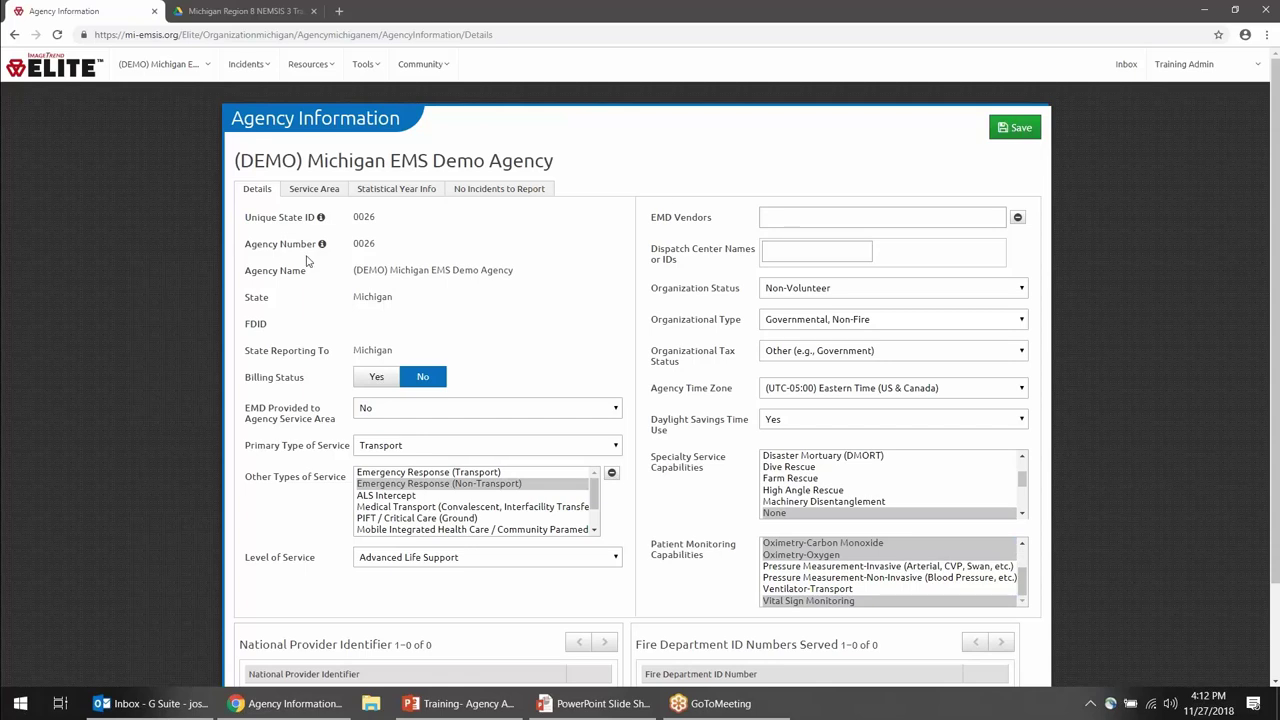
Open the Michigan entry from the Service Area tab's Agency Service Area State table.
left_click(313, 190)
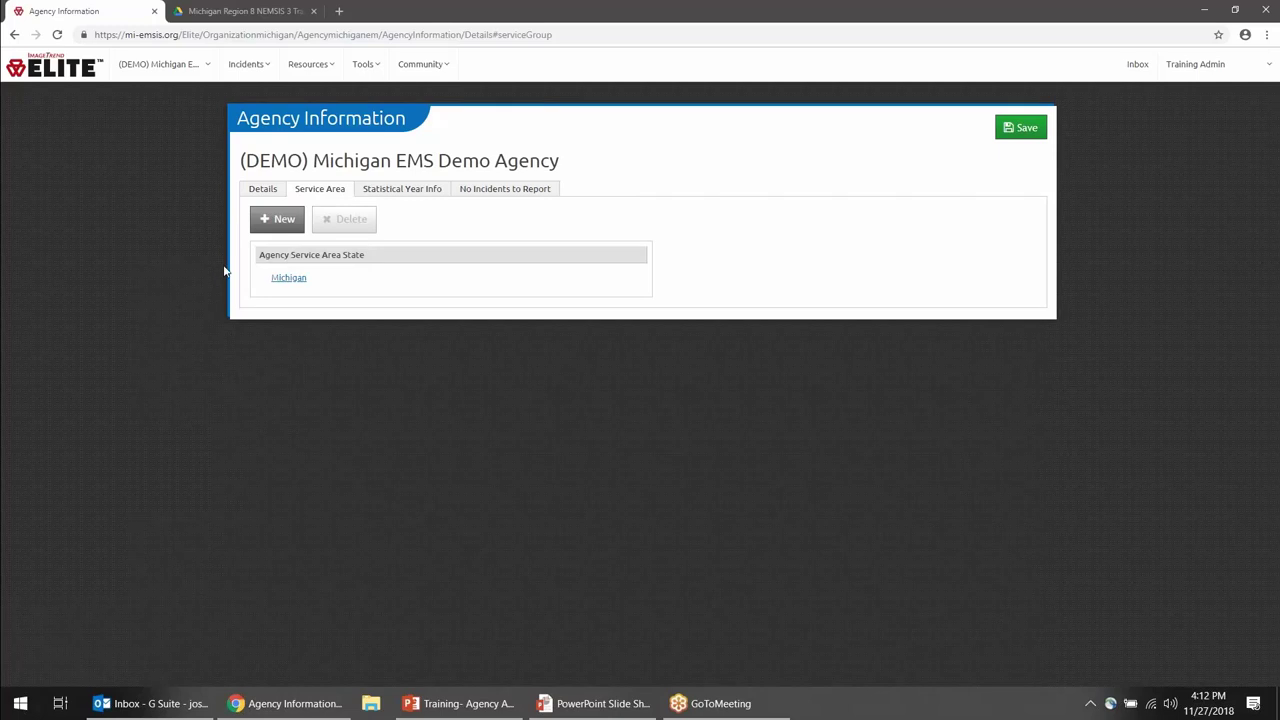
double_click(279, 284)
left_click(274, 234)
double_click(286, 283)
left_click(285, 283)
double_click(289, 279)
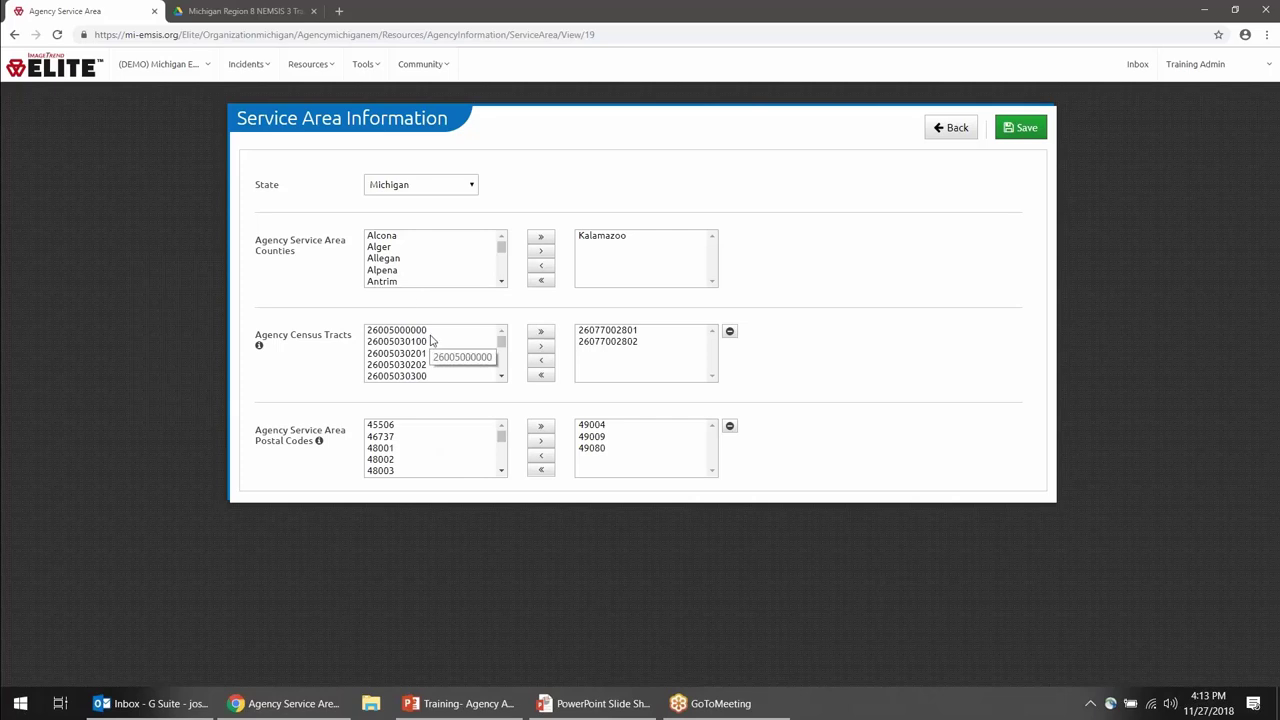
In a new Chrome tab, go to nemsis.org and open the EMS Agency Service Area Builder page.
left_click(342, 14)
type("nemsi")
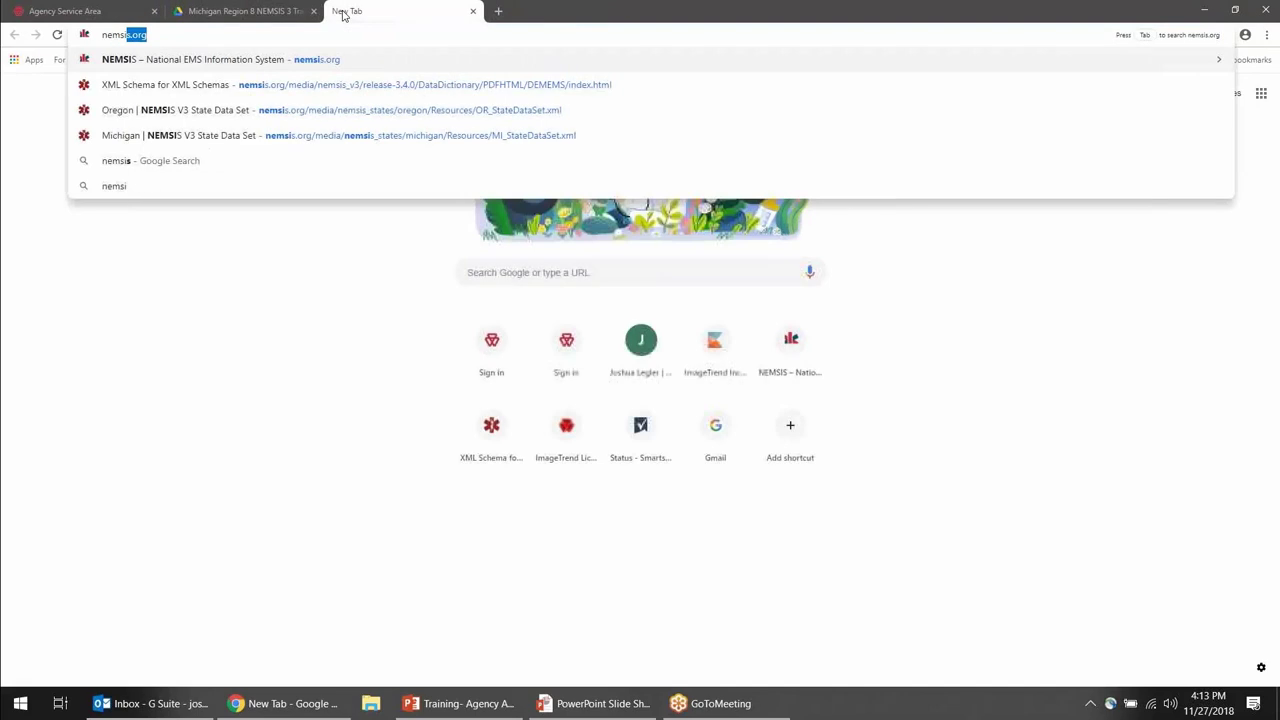
key("Return")
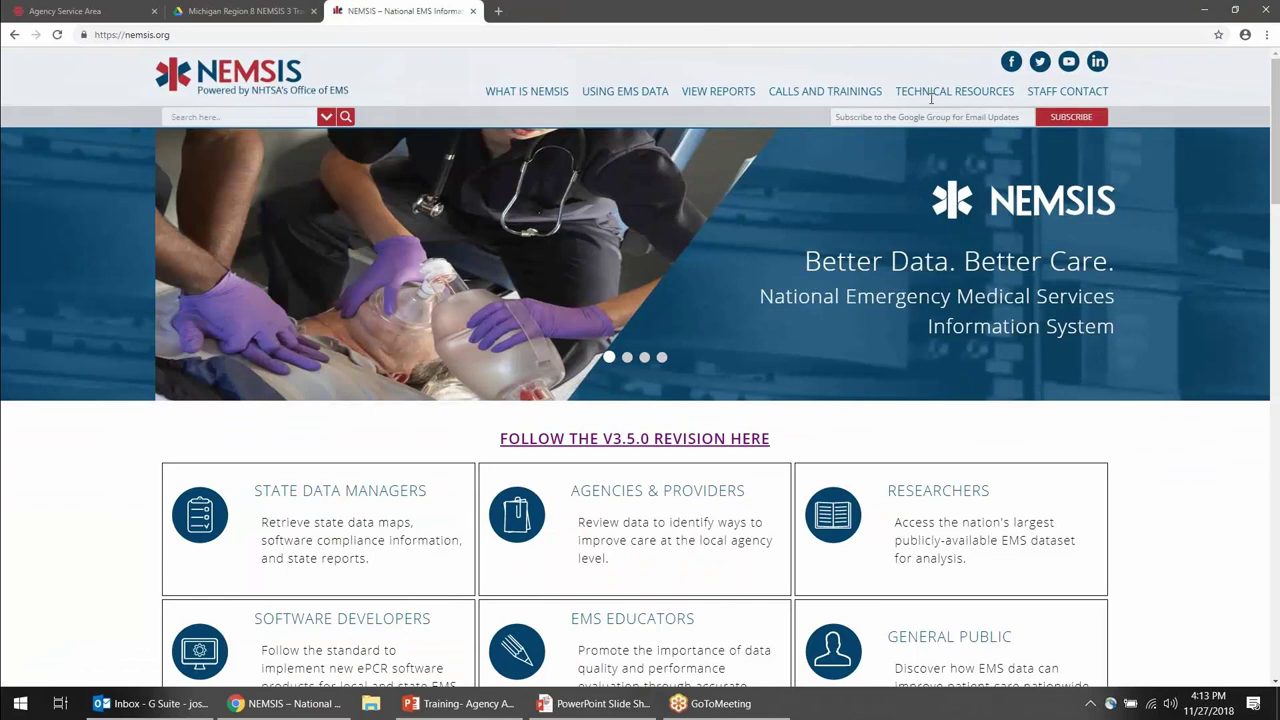
mouse_move(931, 97)
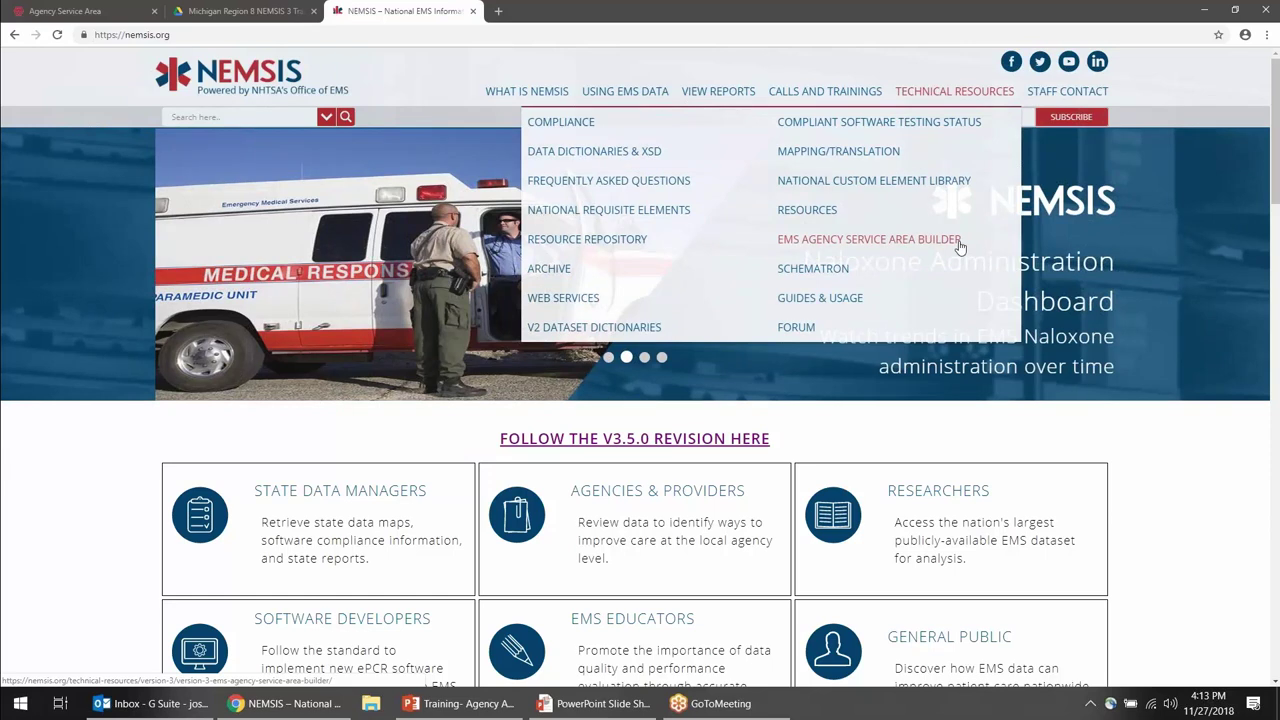
left_click(958, 242)
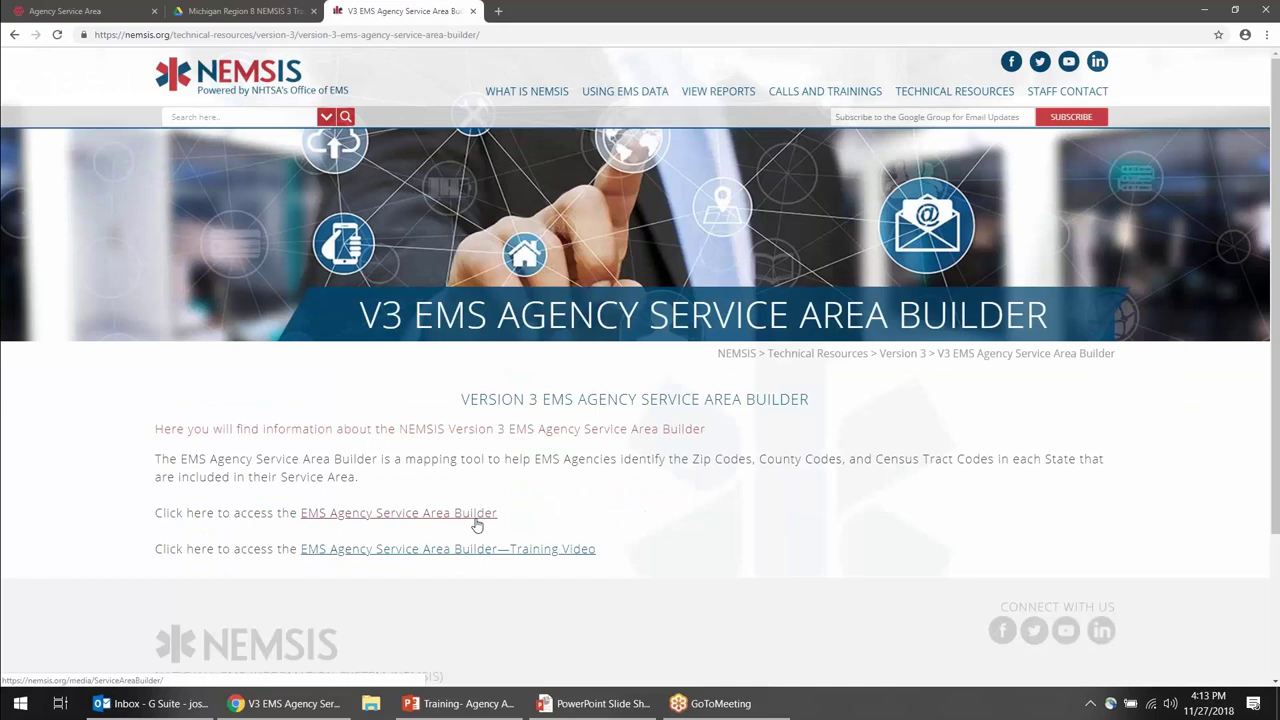
Launch the builder map and pan and zoom to Michigan's Upper Peninsula around Manistique.
left_click(476, 520)
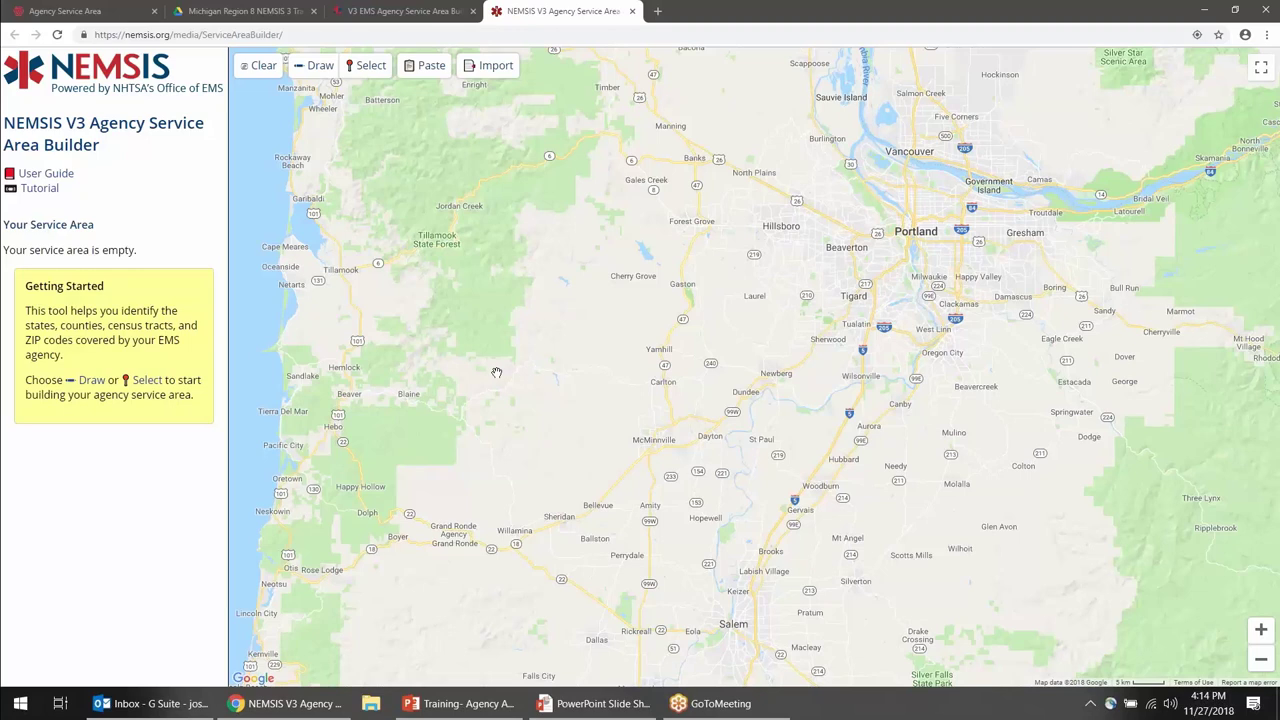
scroll(493, 372, "down", 4)
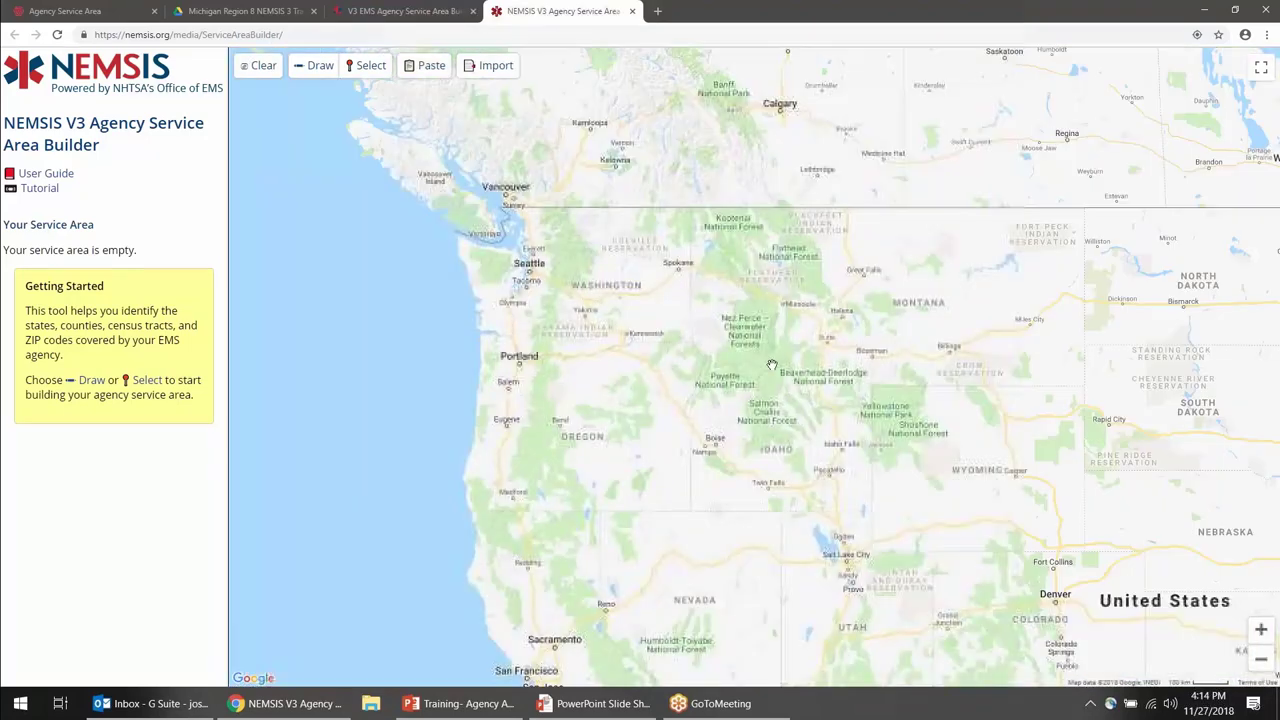
left_click_drag(772, 365, 464, 336)
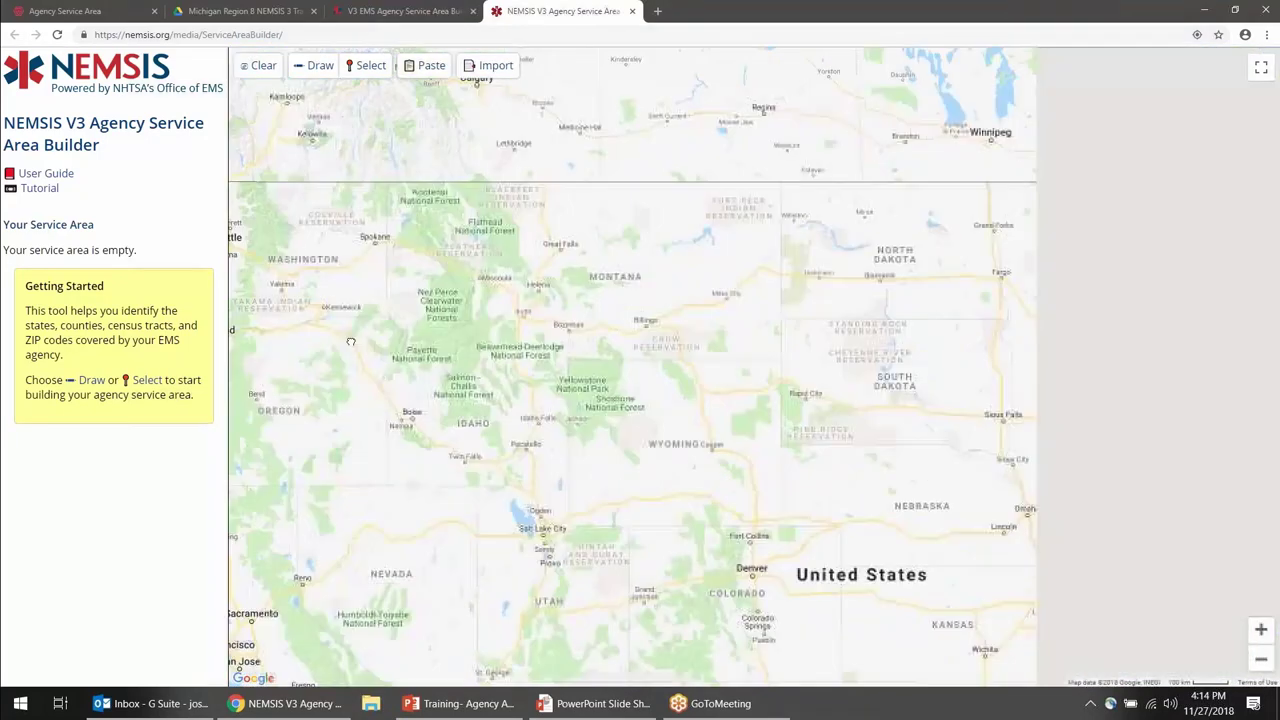
left_click_drag(760, 330, 532, 379)
left_click_drag(700, 400, 557, 329)
left_click_drag(732, 331, 492, 282)
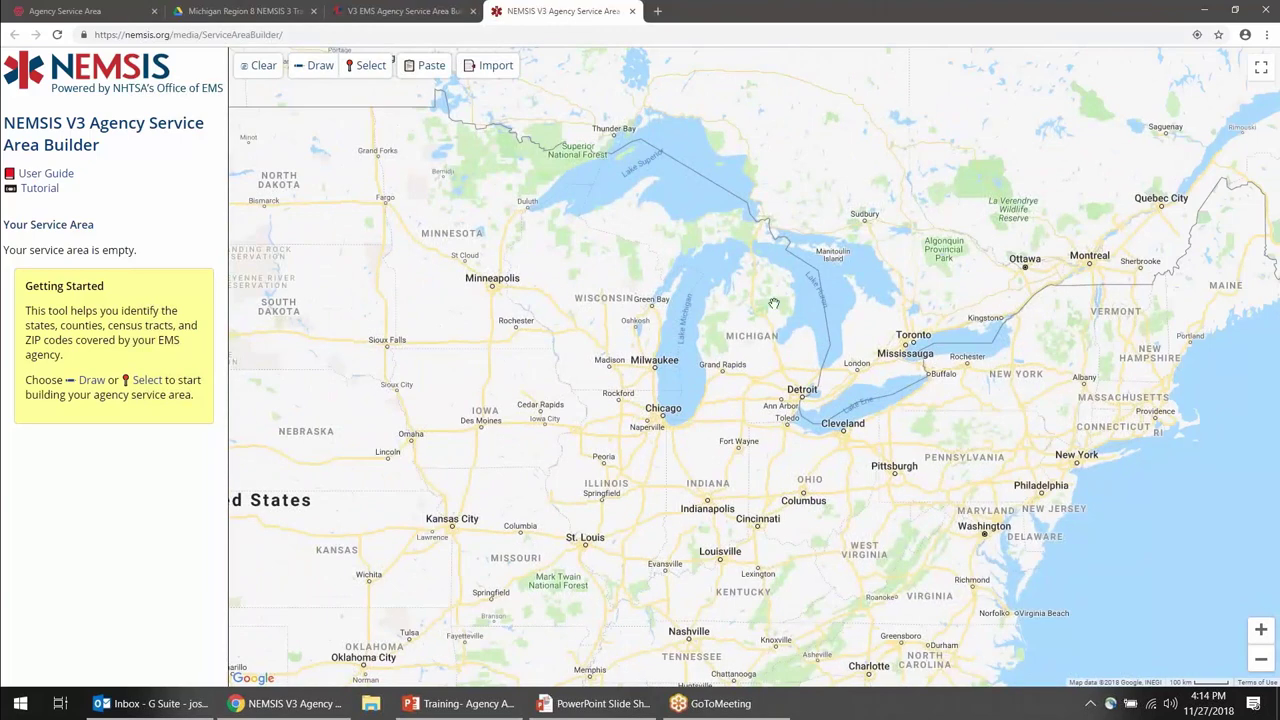
scroll(724, 316, "up", 2)
scroll(724, 316, "up", 2)
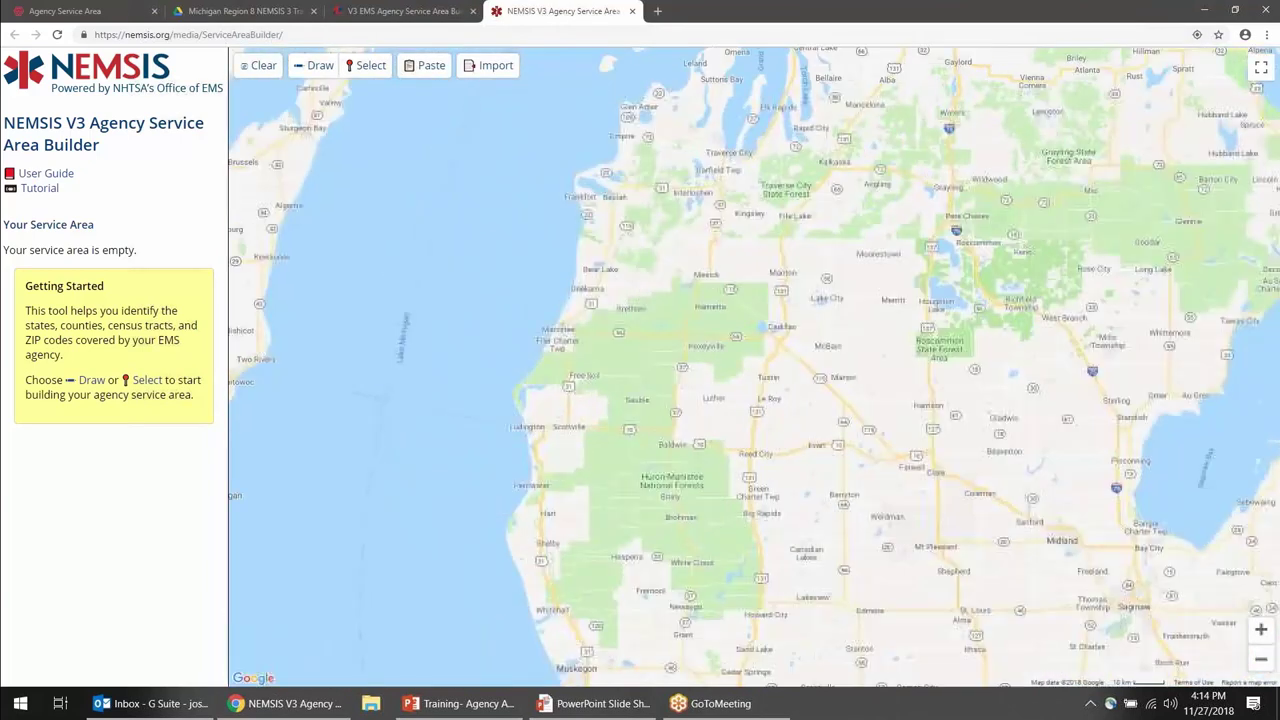
left_click_drag(724, 316, 565, 538)
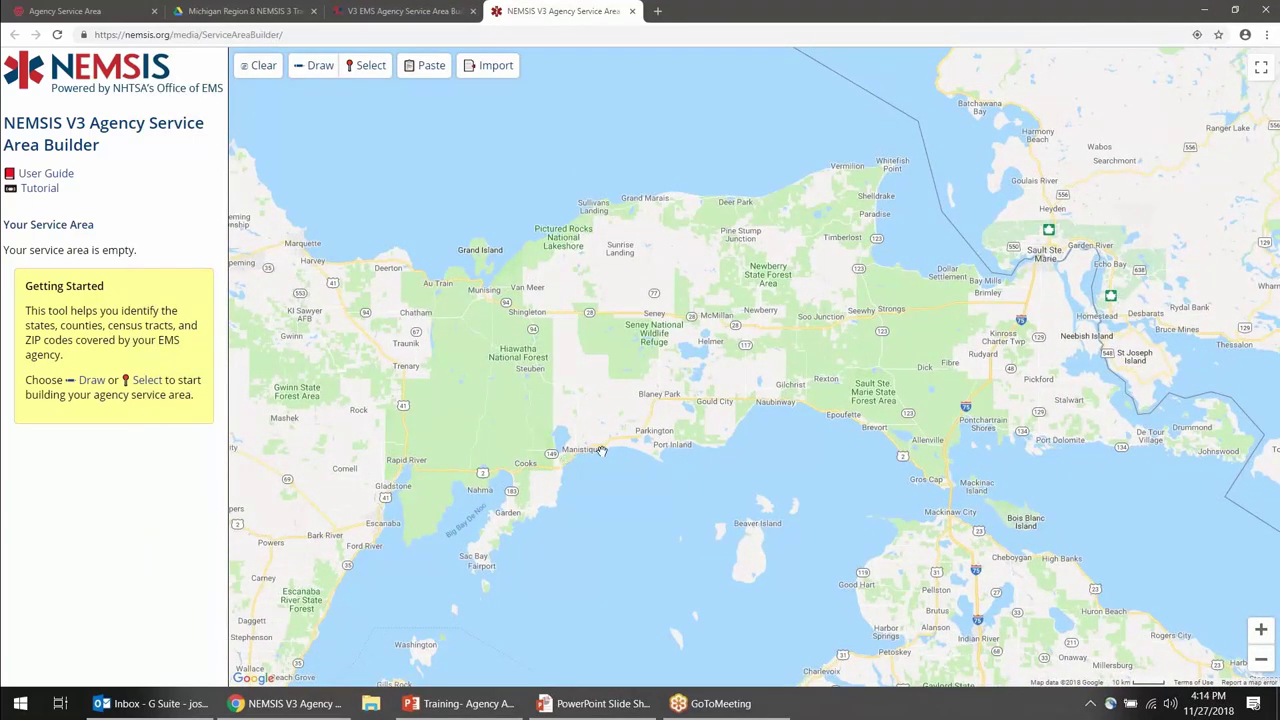
scroll(600, 450, "up", 1)
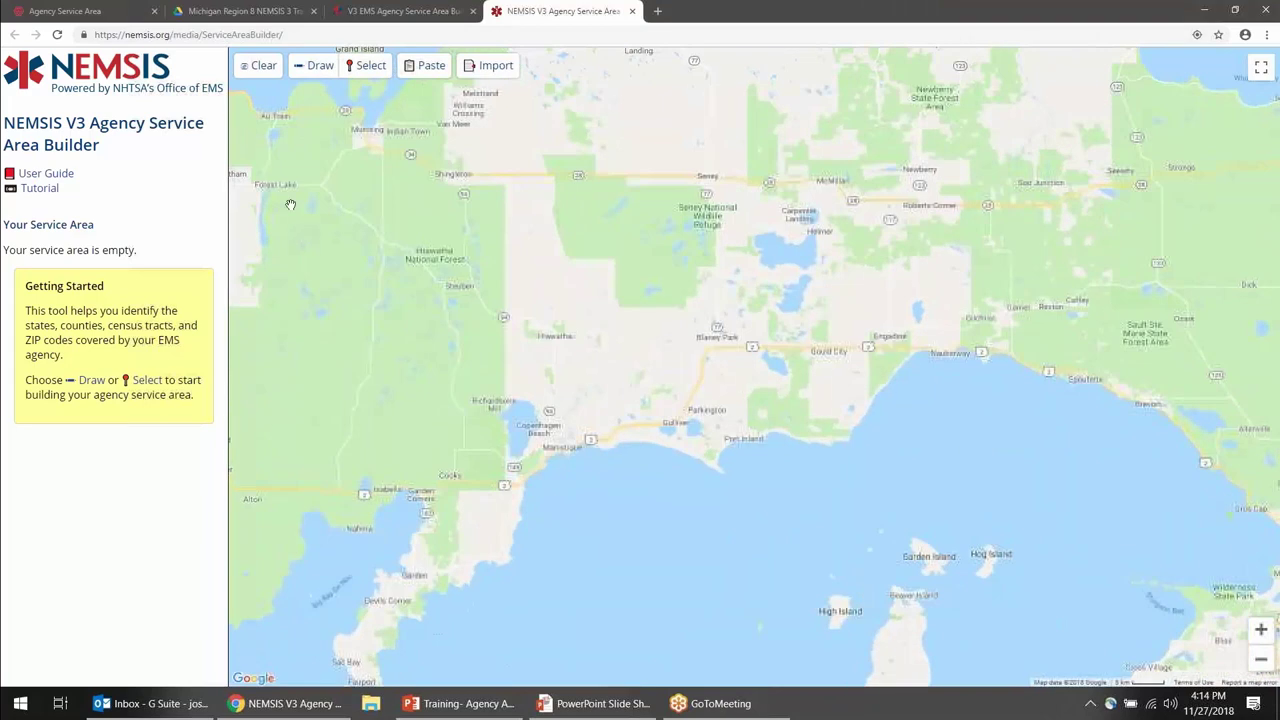
Draw a closed four-point outline around Manistique, from north of Hiawatha to west of Blaney Park.
left_click(315, 68)
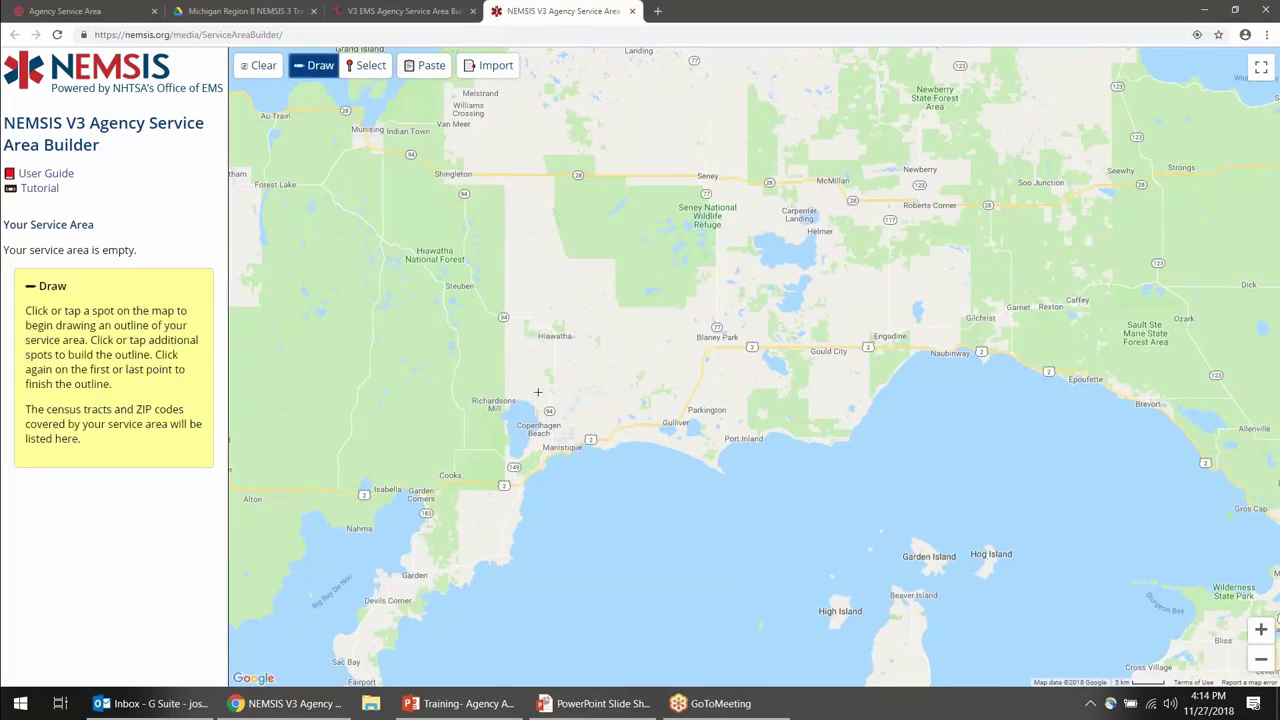
left_click(511, 304)
left_click(668, 341)
left_click(608, 454)
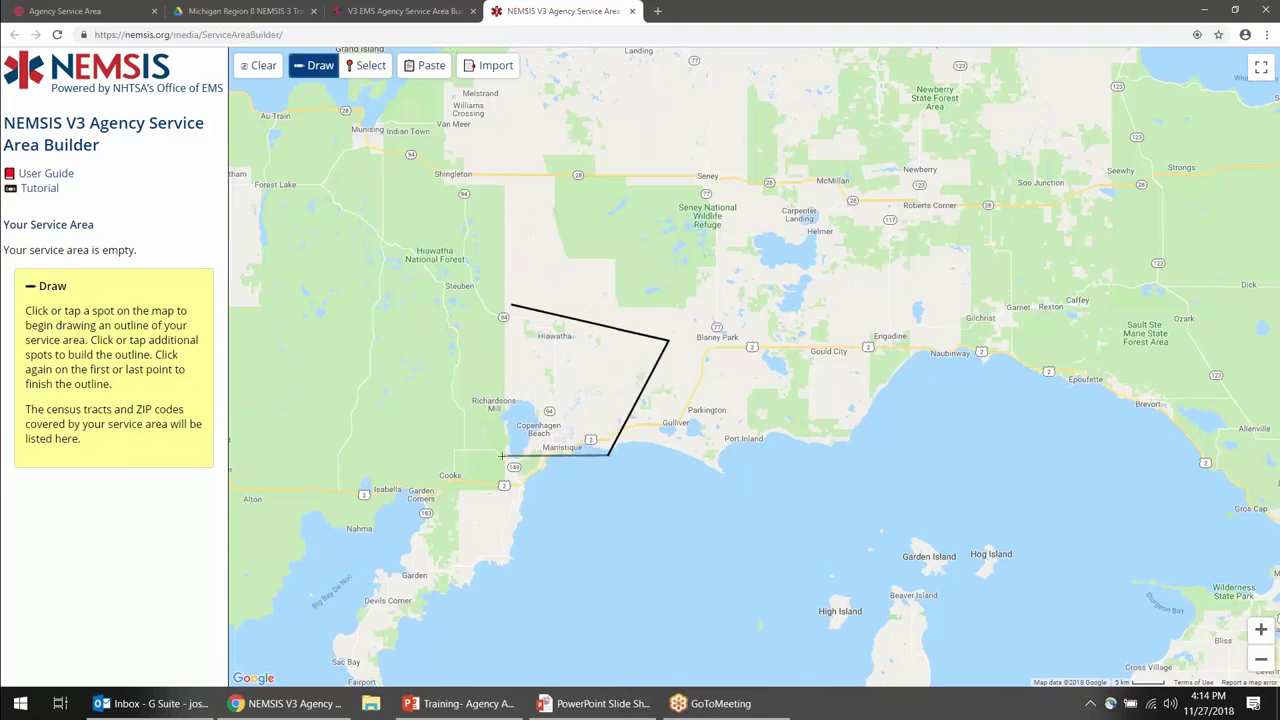
left_click(502, 460)
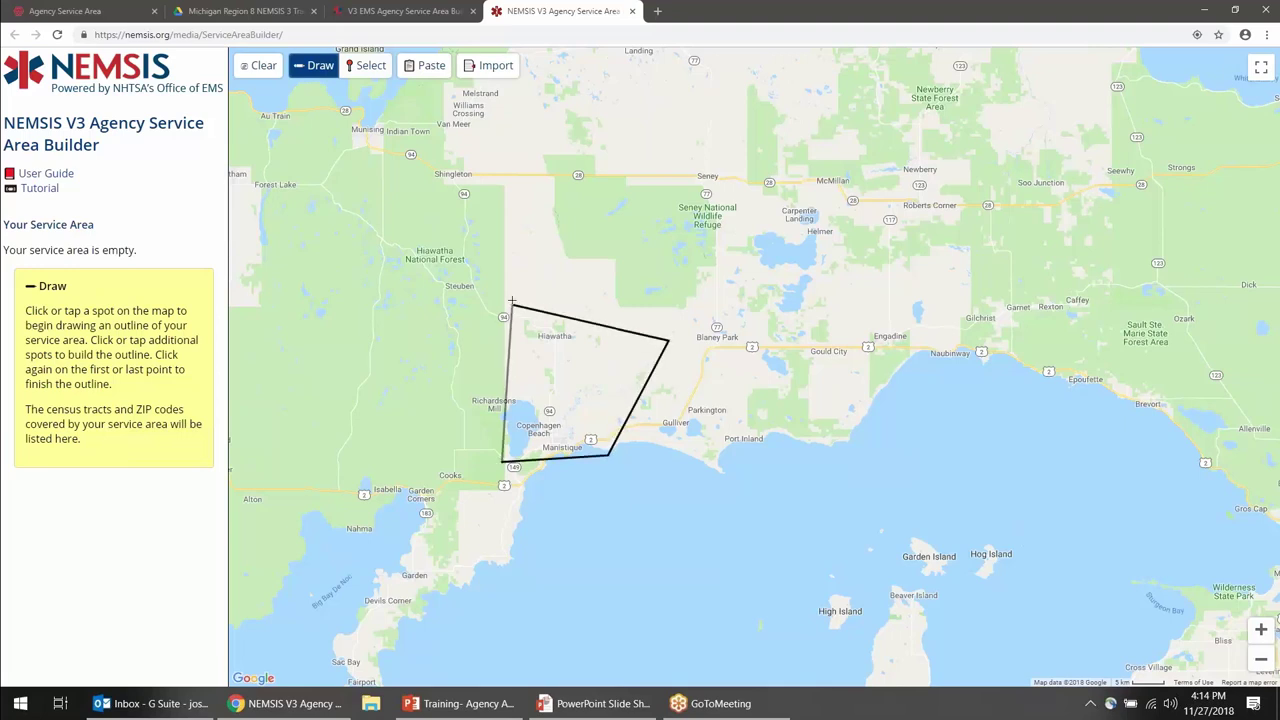
left_click(511, 303)
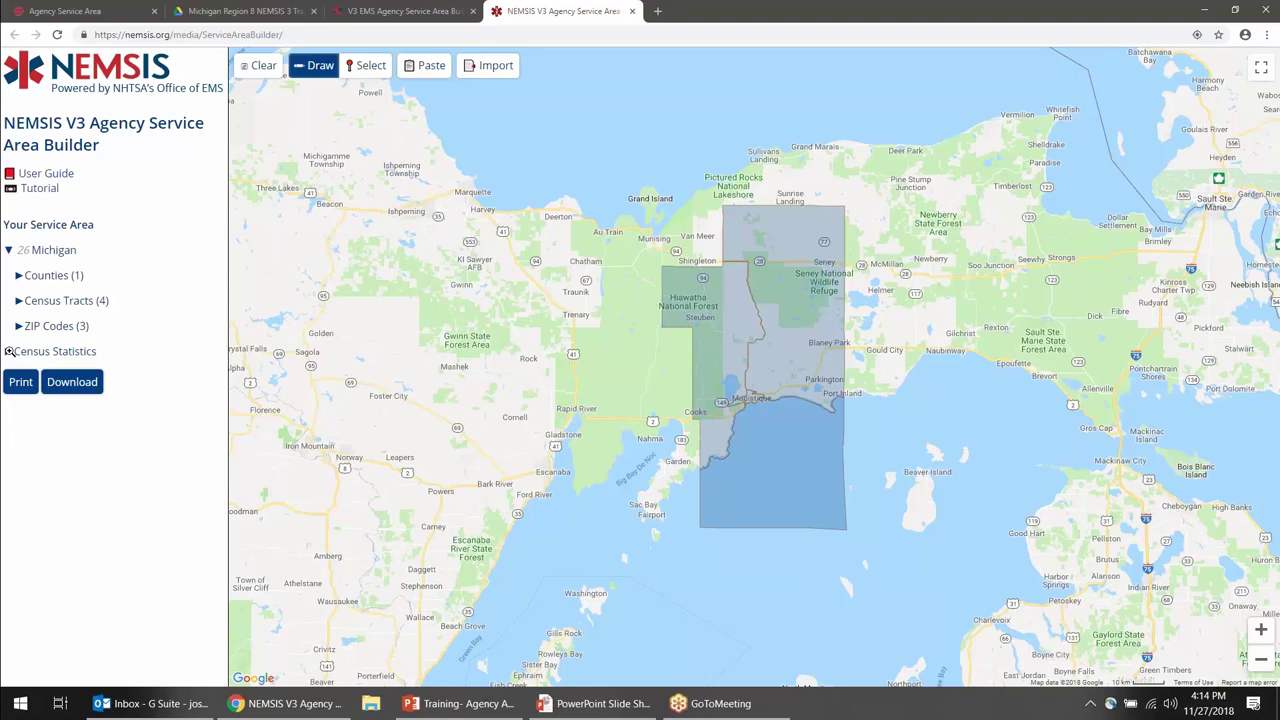
Expand Counties (1) and Census Tracts (4) to show Schoolcraft County, then return to the ELITE tab.
left_click(57, 280)
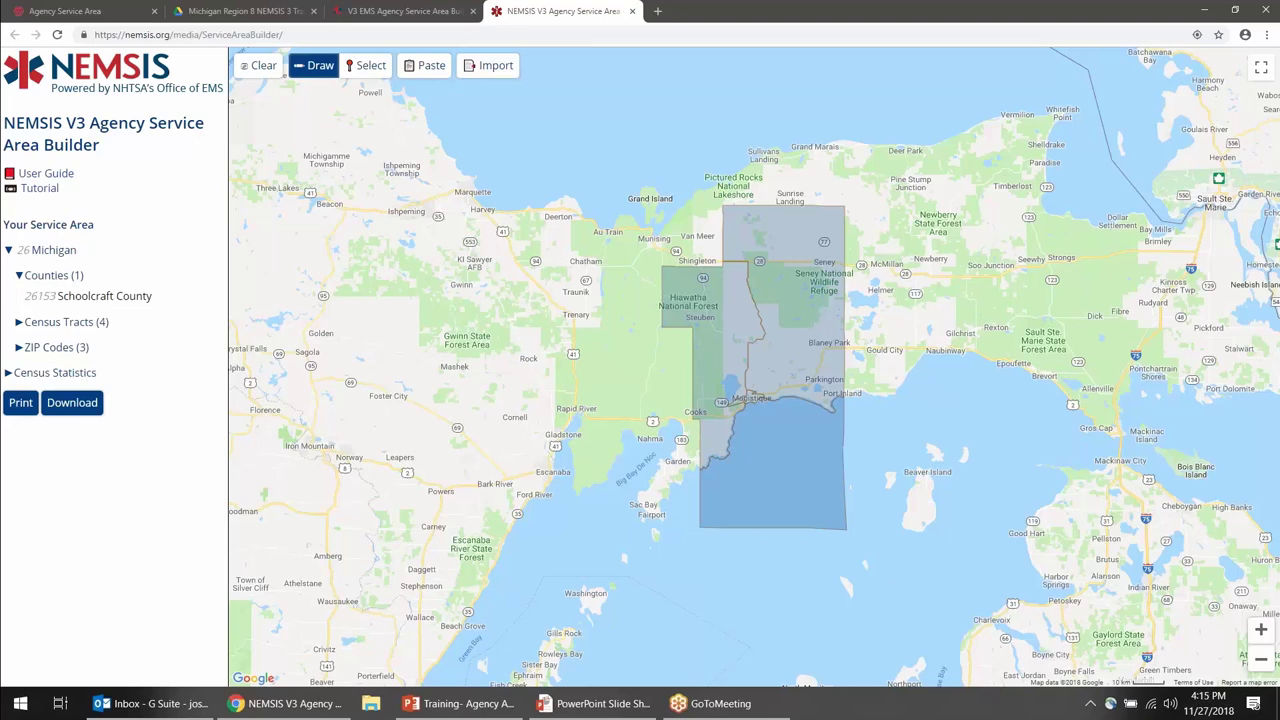
left_click(60, 322)
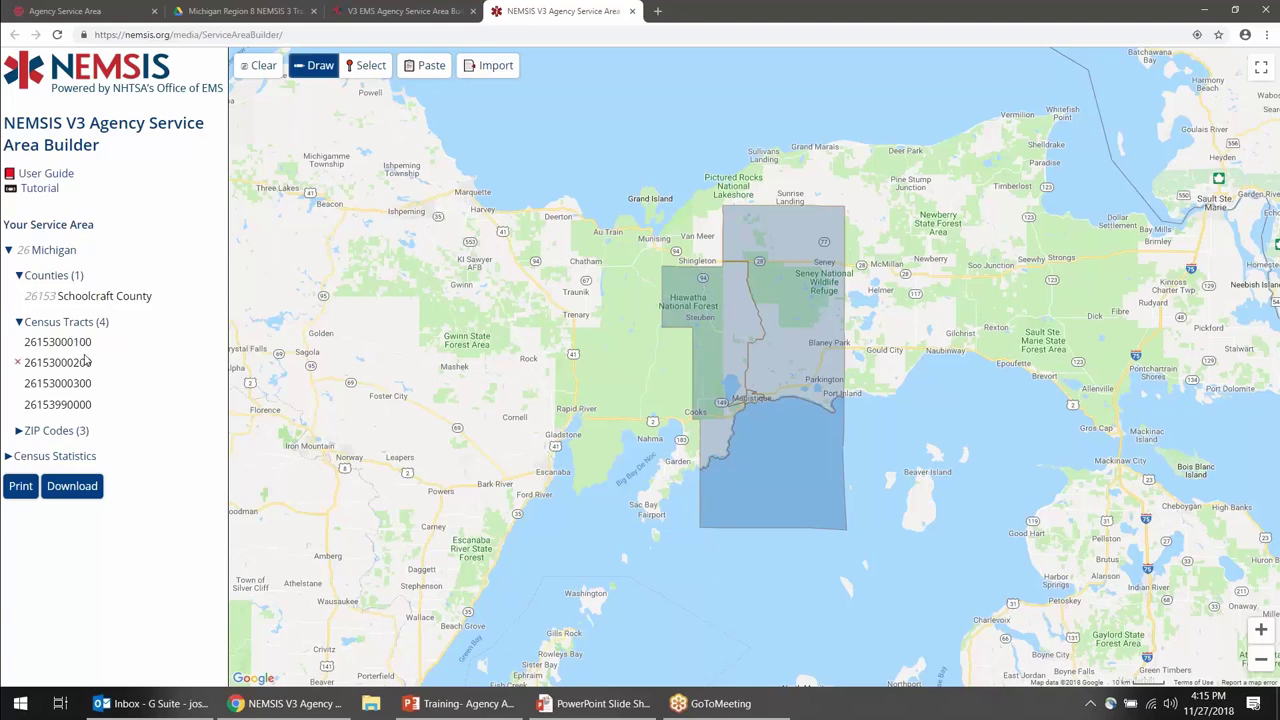
left_click(49, 8)
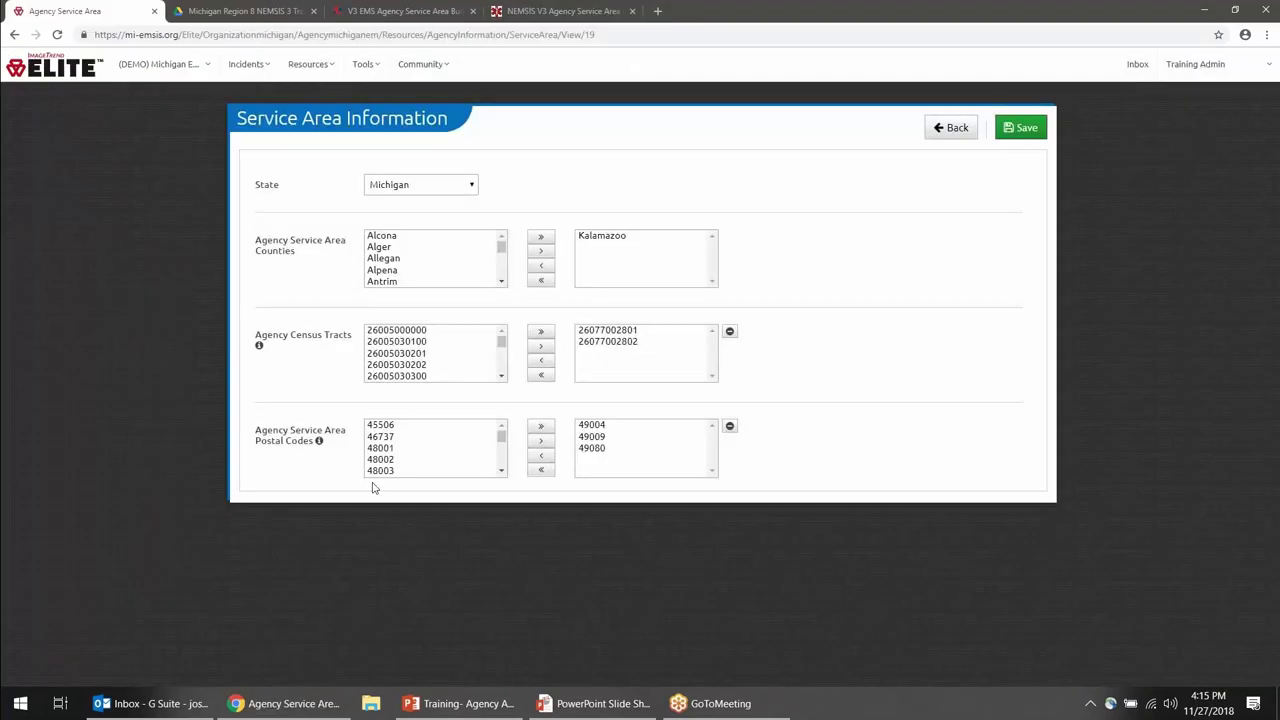
left_click(392, 366)
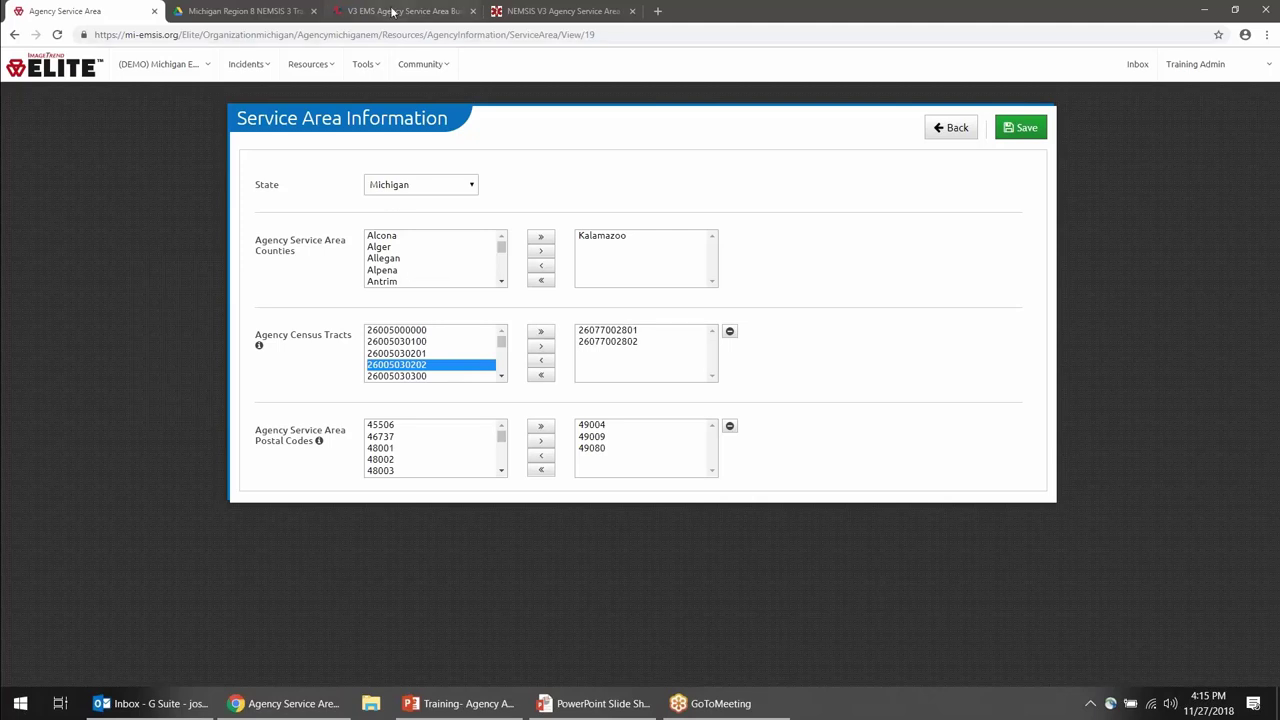
left_click(500, 11)
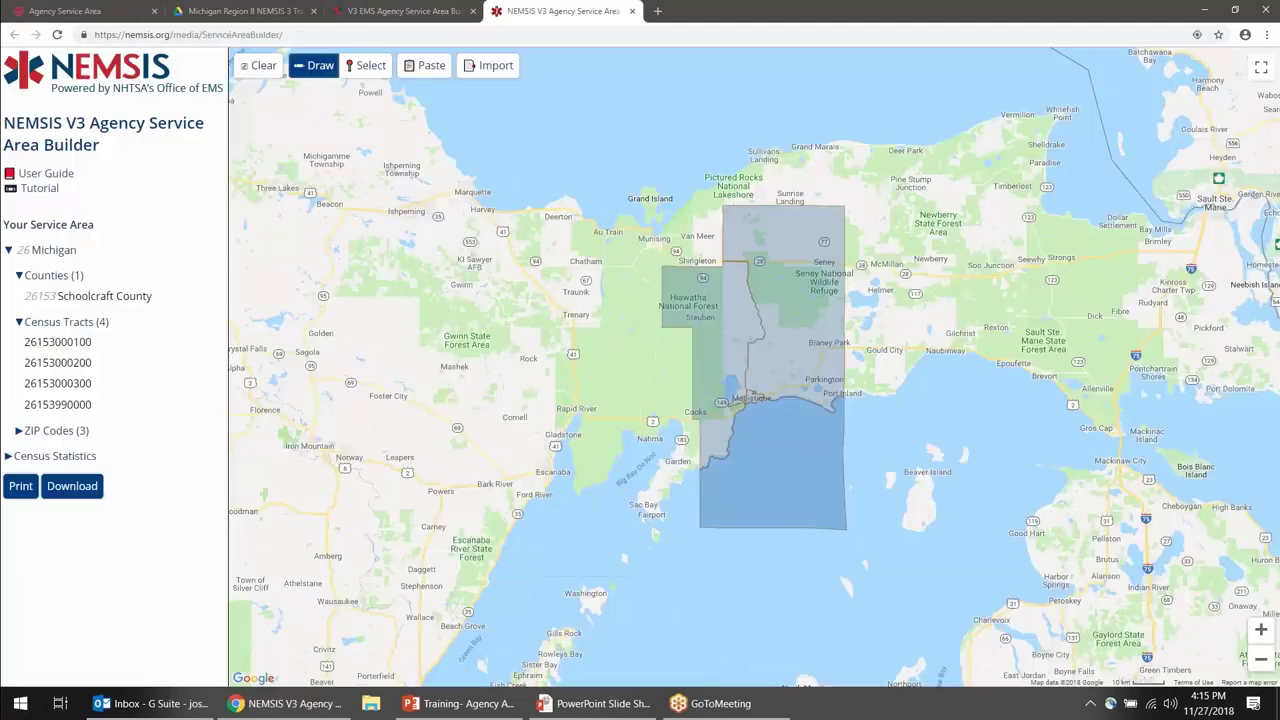
left_click(57, 432)
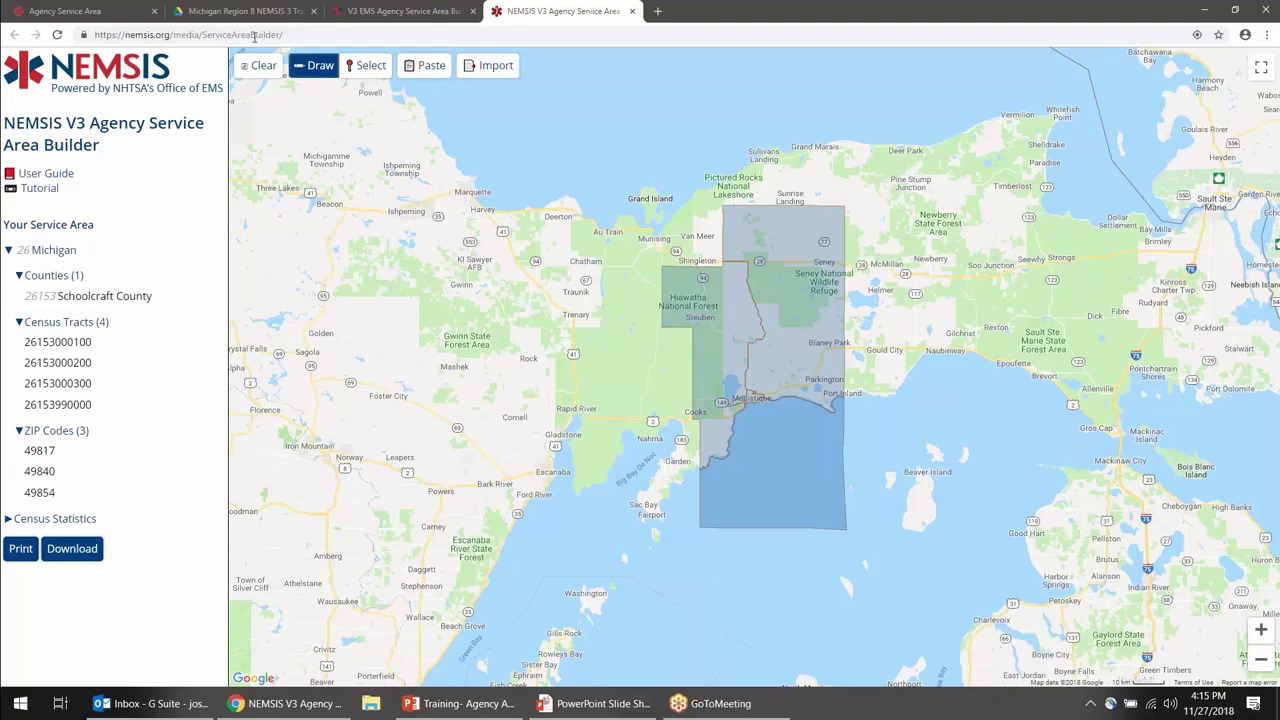
left_click(65, 11)
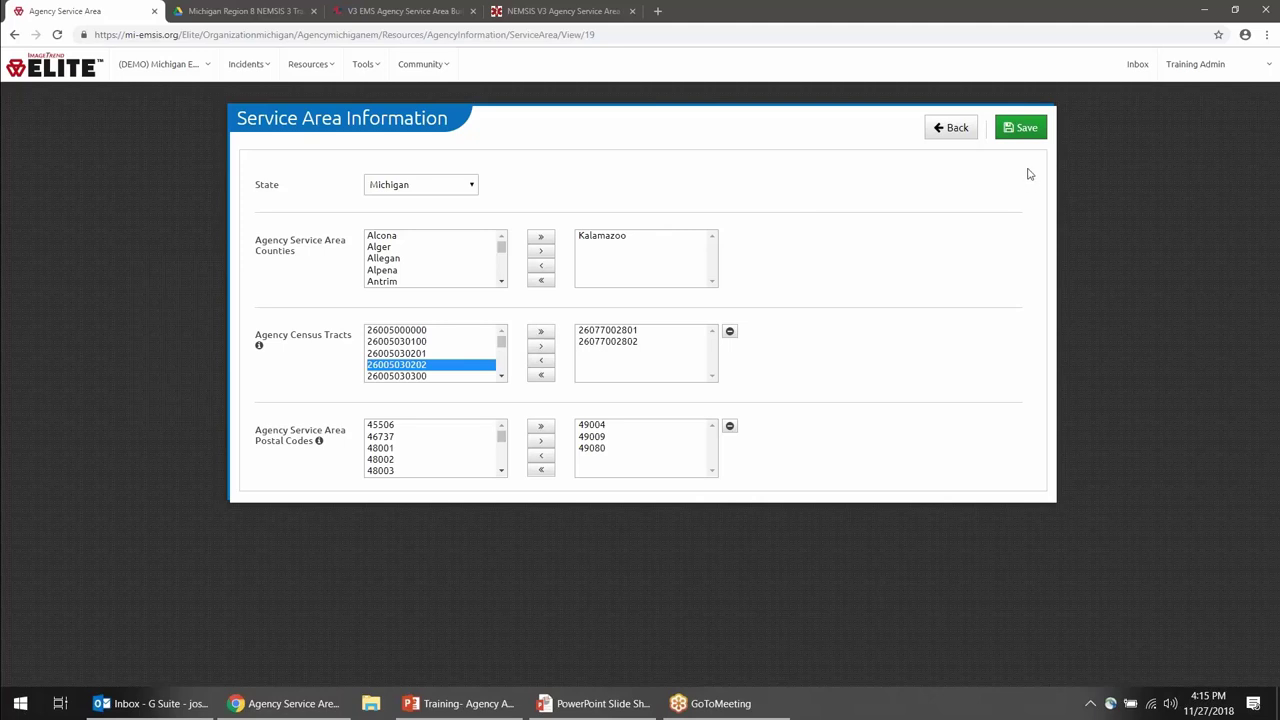
left_click(1021, 130)
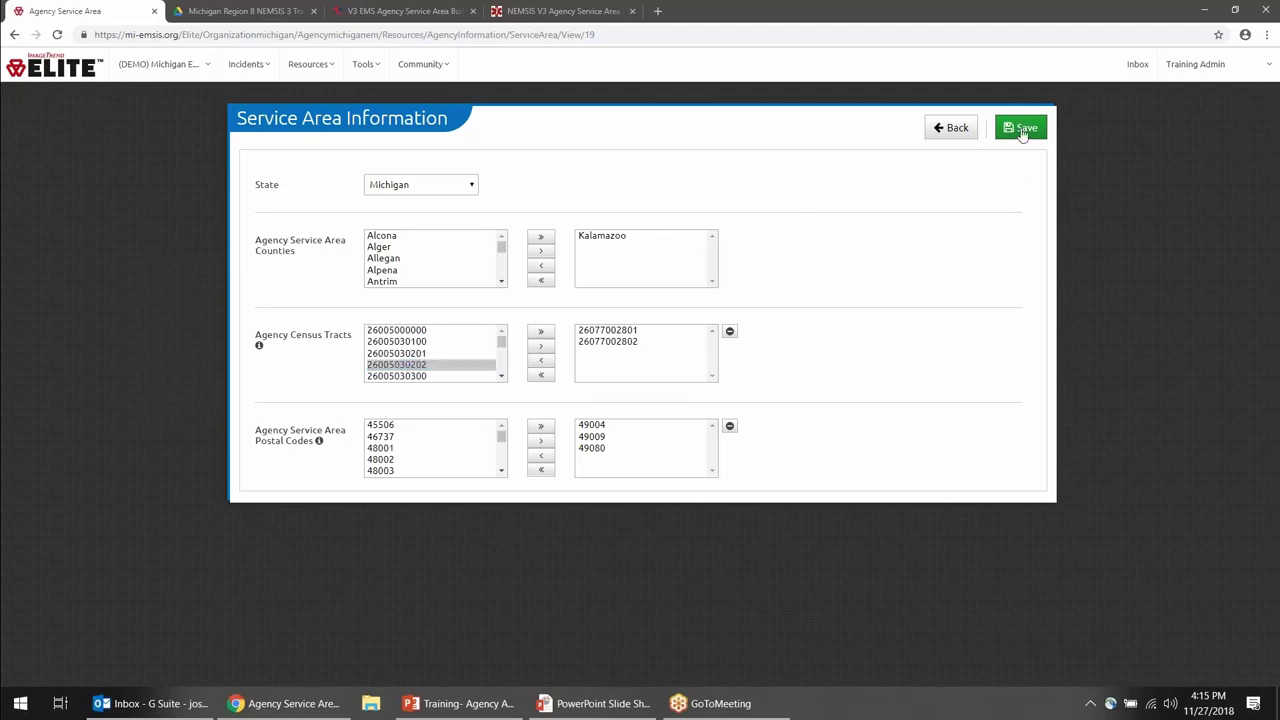
Go back to Agency Information and view the Statistical Year Info tab showing the 2017 entry.
left_click(966, 132)
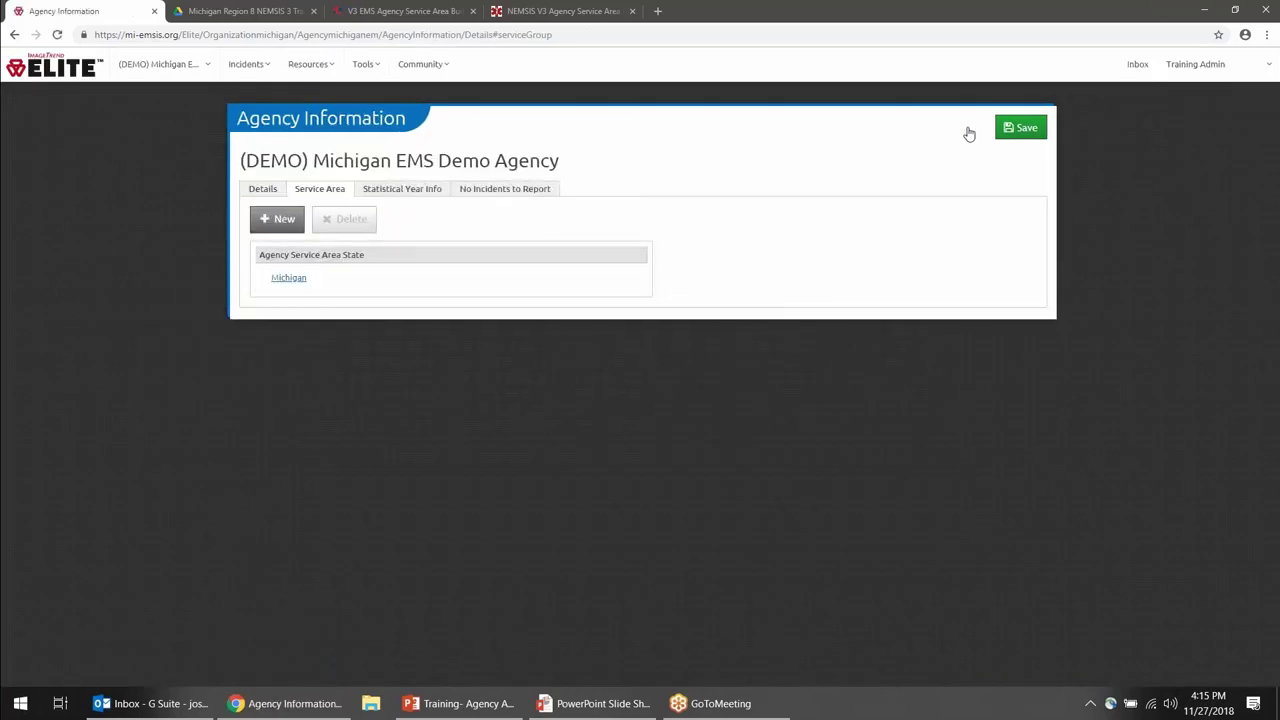
left_click(405, 195)
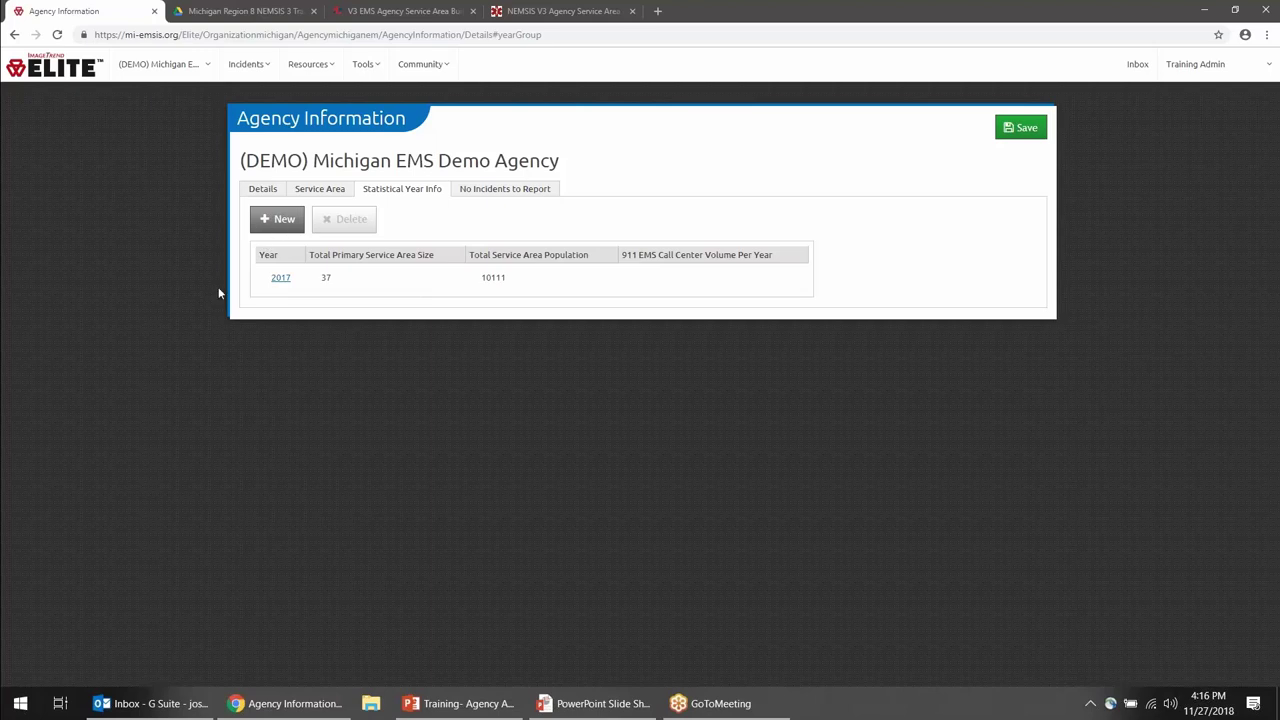
Open the 2017 Statistical Year Information record, then return to the NEMSIS builder map tab.
double_click(280, 278)
key("Return")
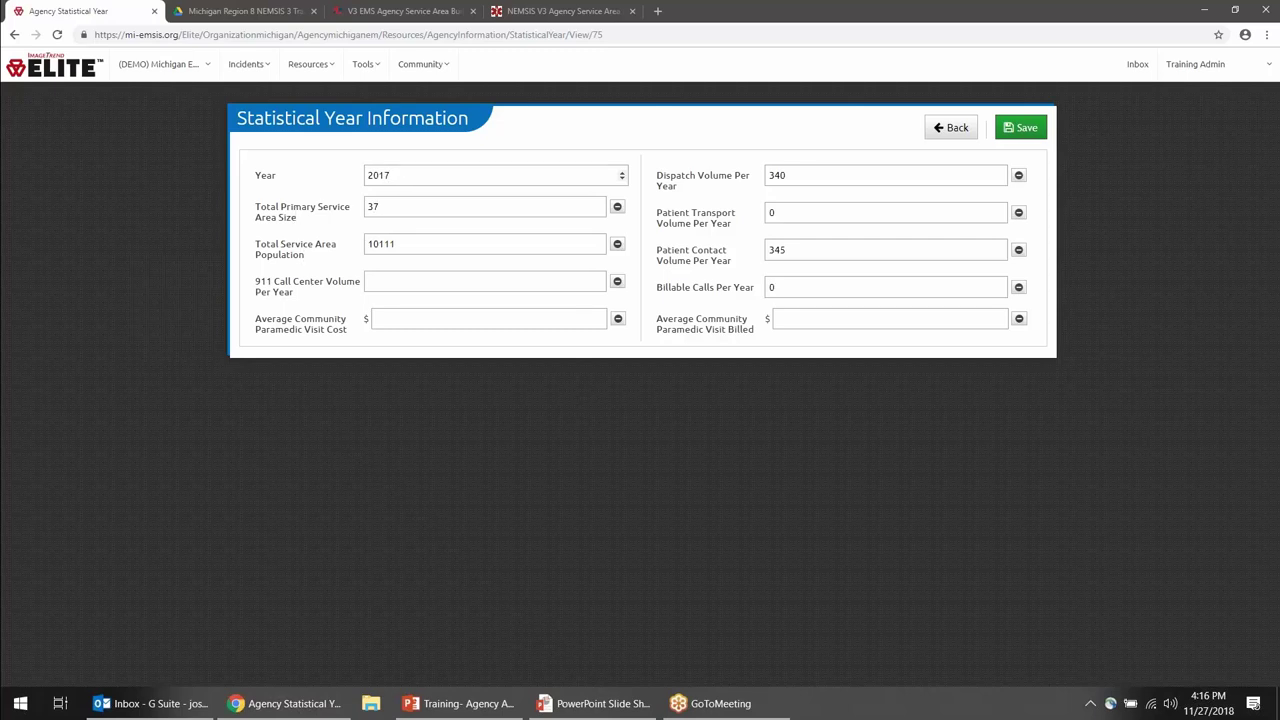
left_click(531, 7)
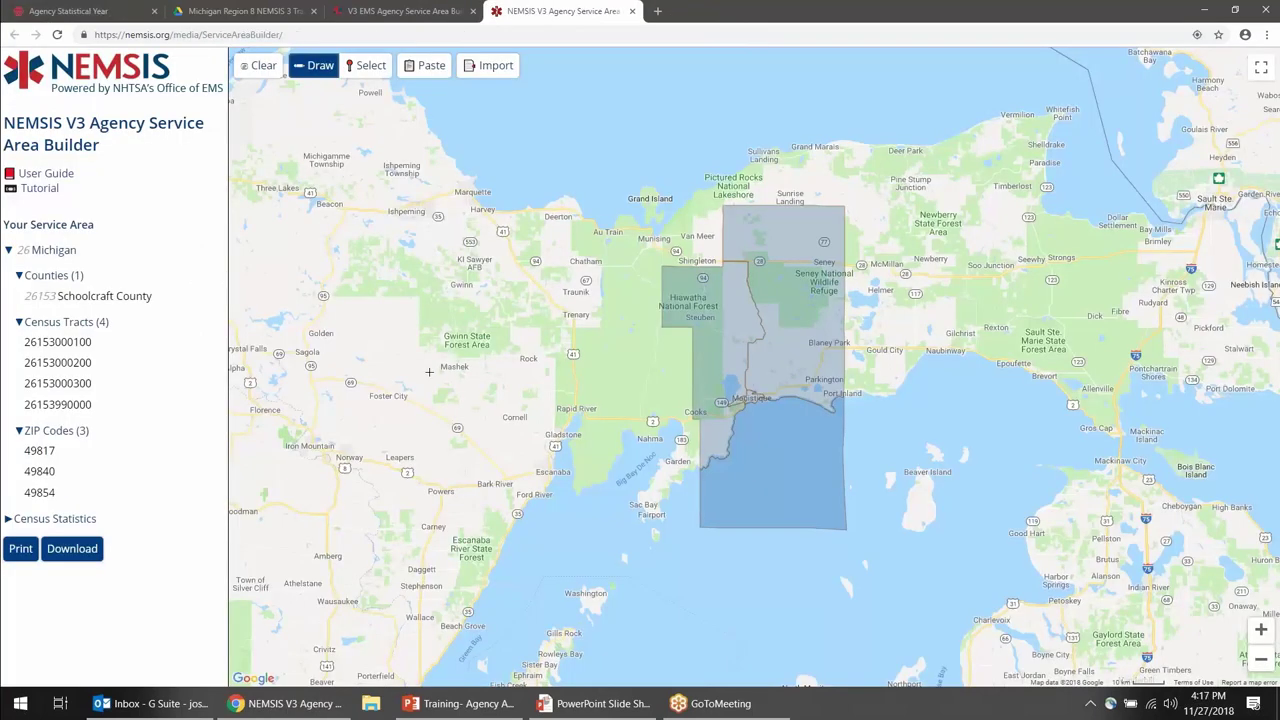
Check Schoolcraft County's census statistics, then return to the 2017 Statistical Year form.
left_click(58, 520)
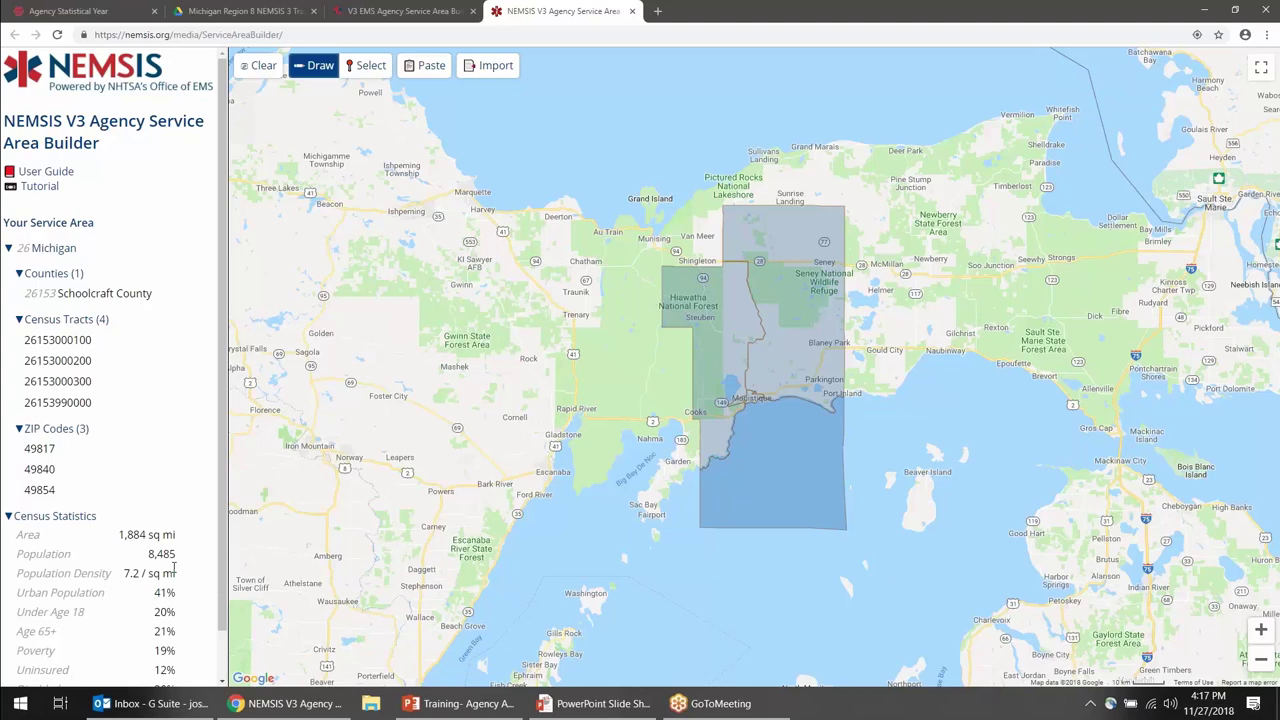
mouse_move(173, 568)
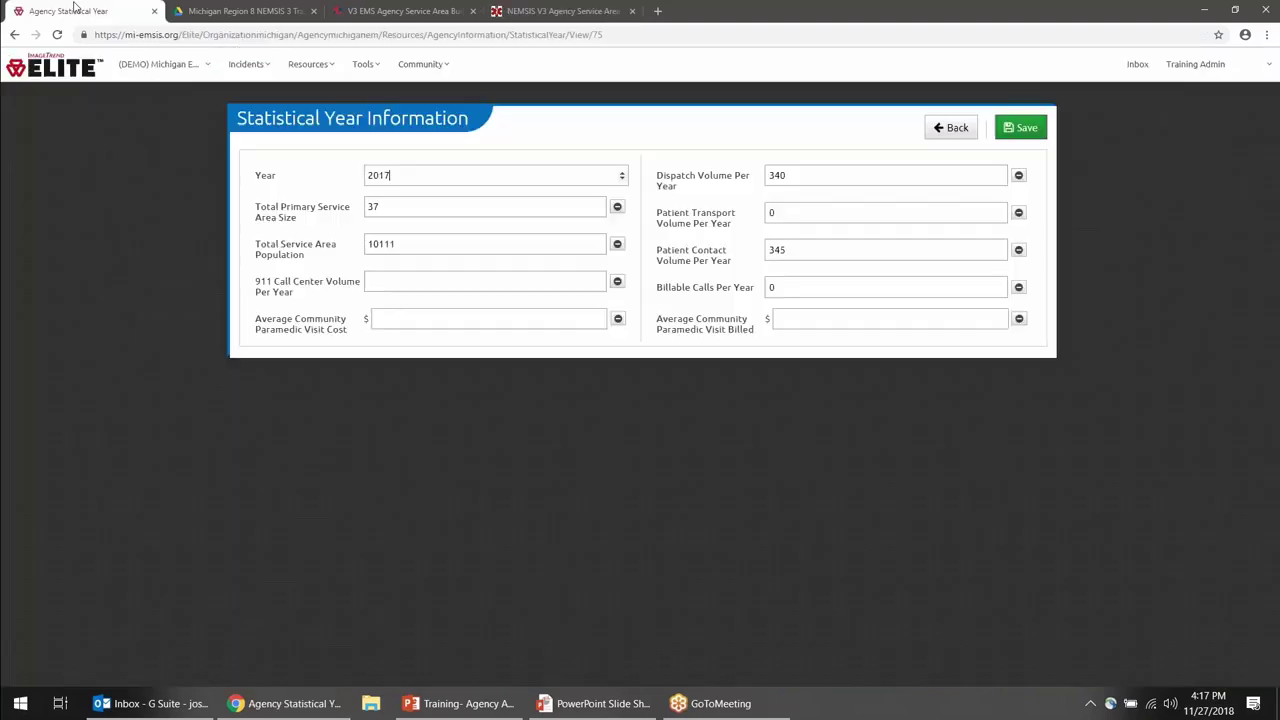
left_click(68, 11)
Clear the Patient Transport Volume field, save the 2017 figures, and go back to Agency Information.
left_click(689, 212)
key("ctrl+a")
key("BackSpace")
key("BackSpace")
left_click(1020, 130)
left_click(955, 128)
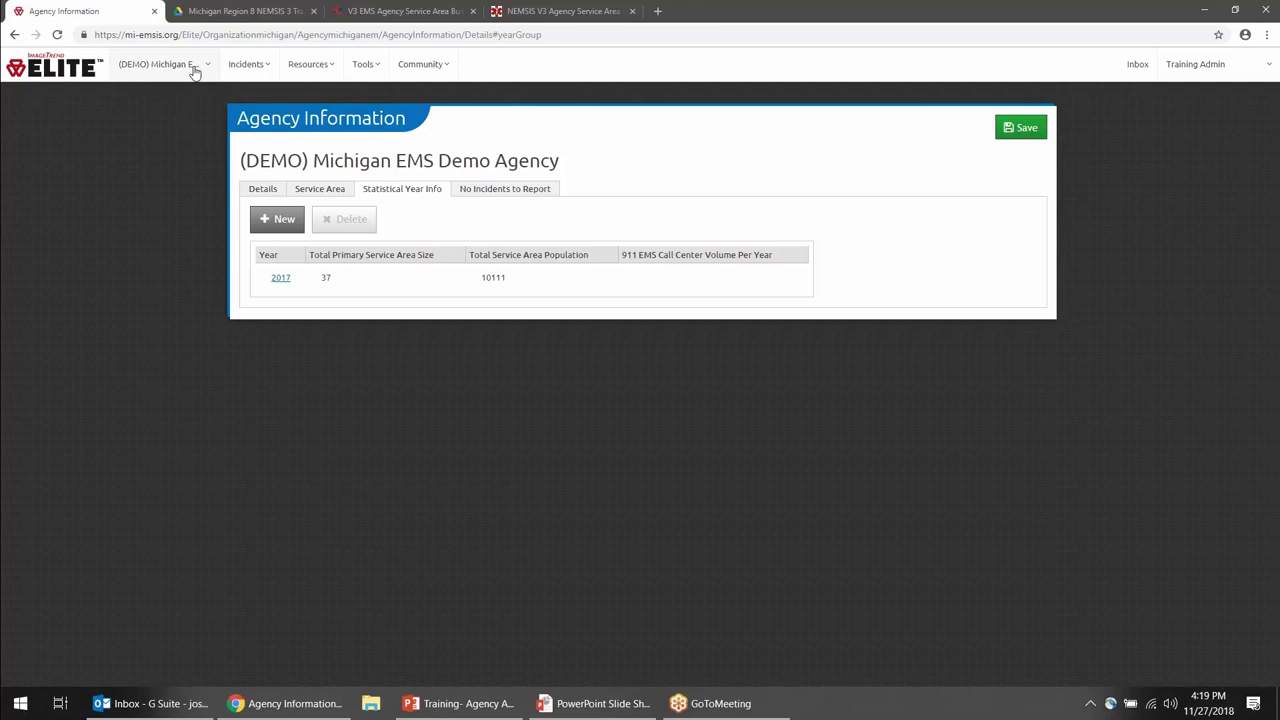
Open the (DEMO) Michigan agency dropdown in the top navigation bar.
left_click(160, 64)
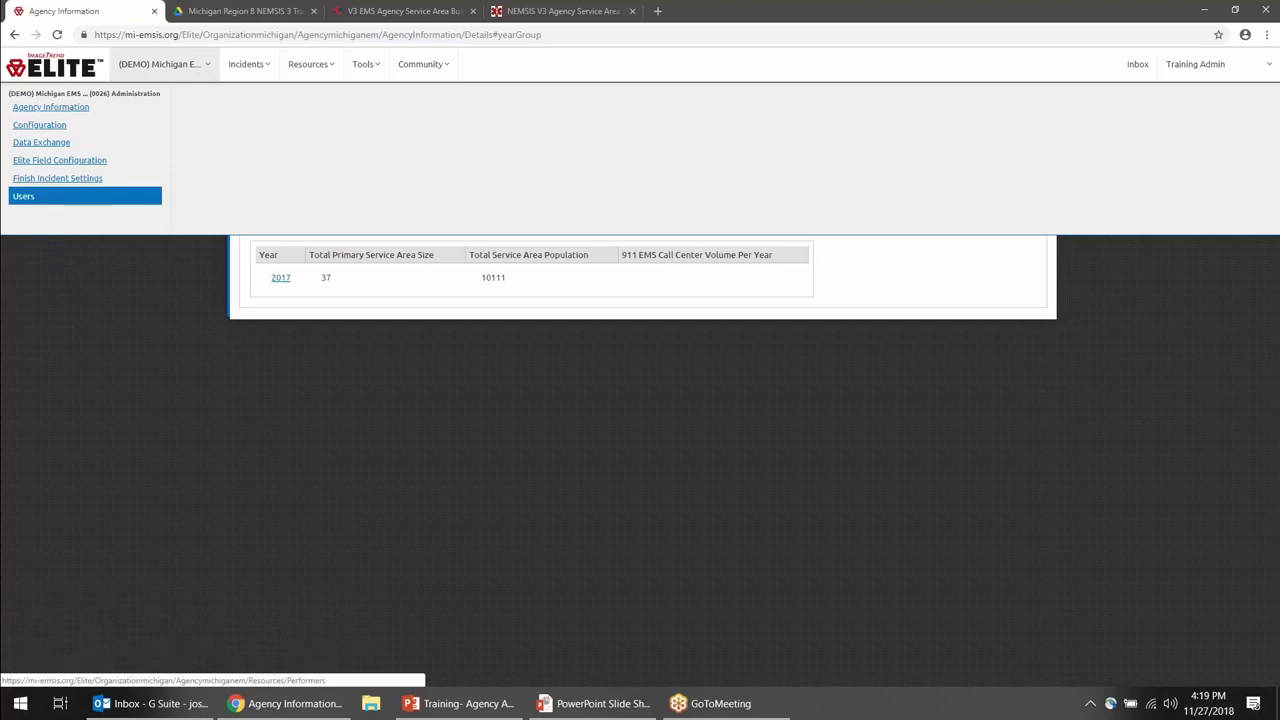
Go to the agency's Users page listing its six active accounts.
left_click(85, 196)
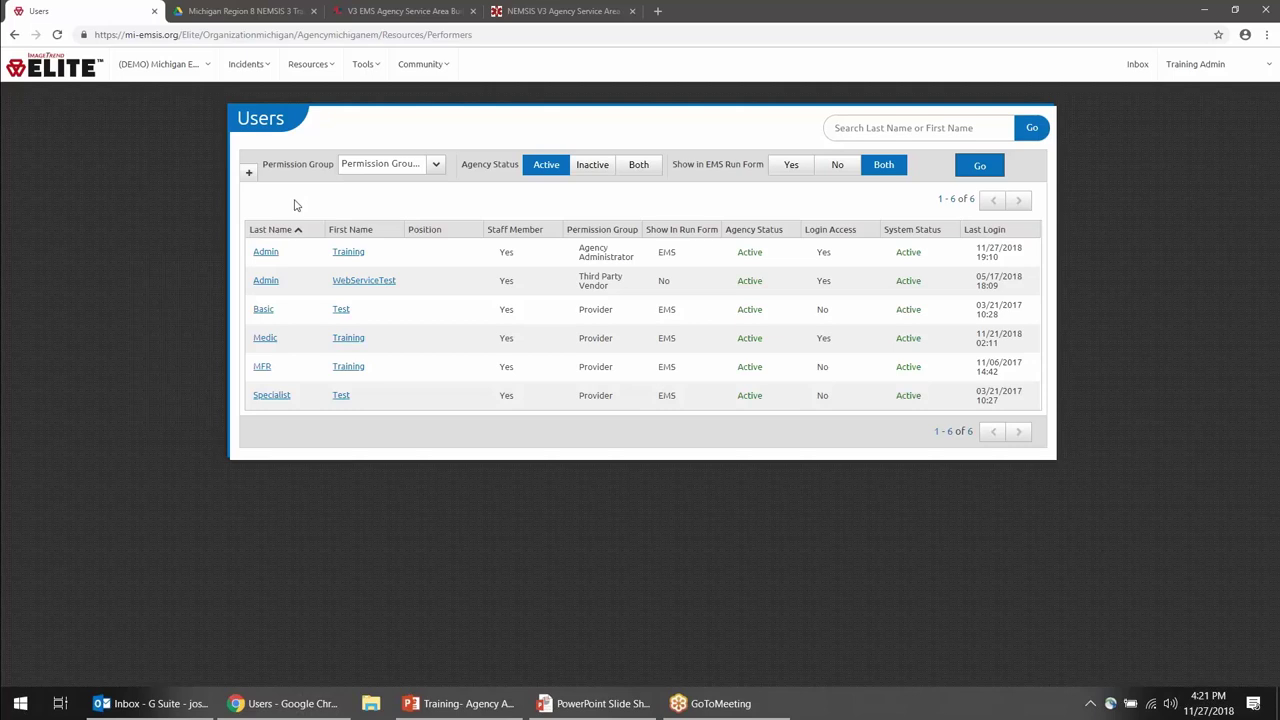
Open the Training Medic user, view Certifications, then switch to Account Details.
left_click(265, 338)
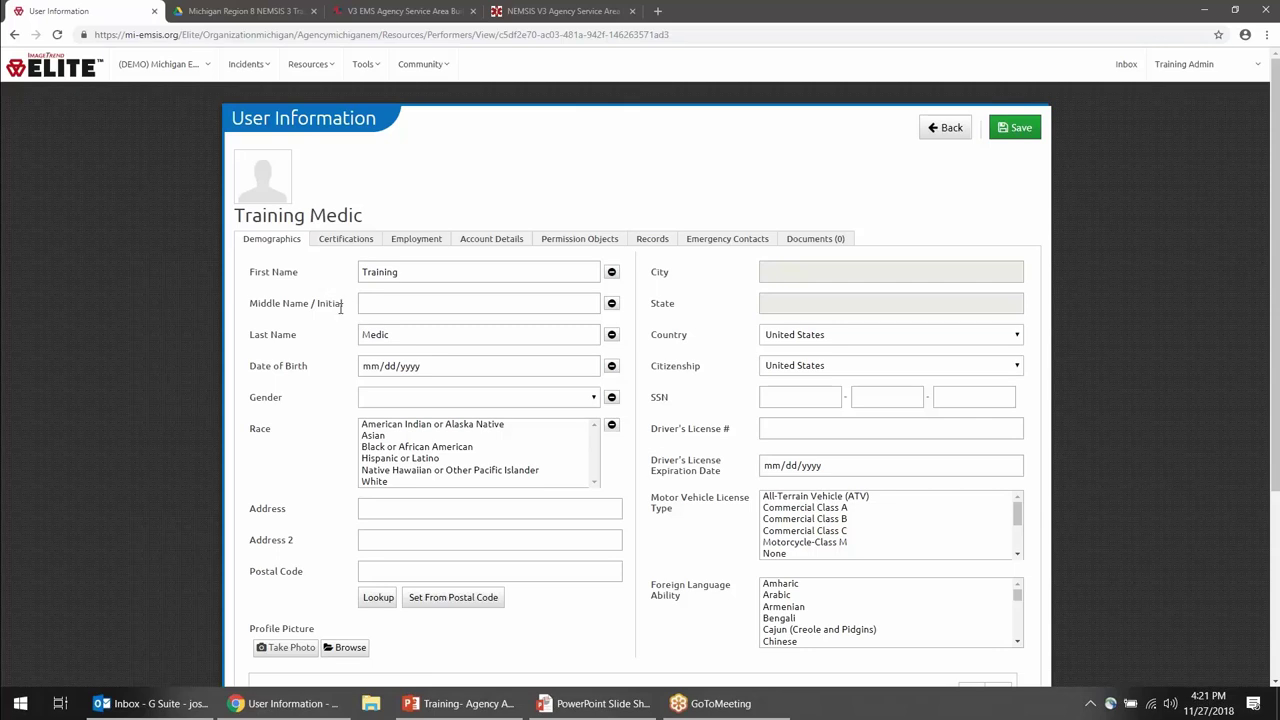
left_click(339, 247)
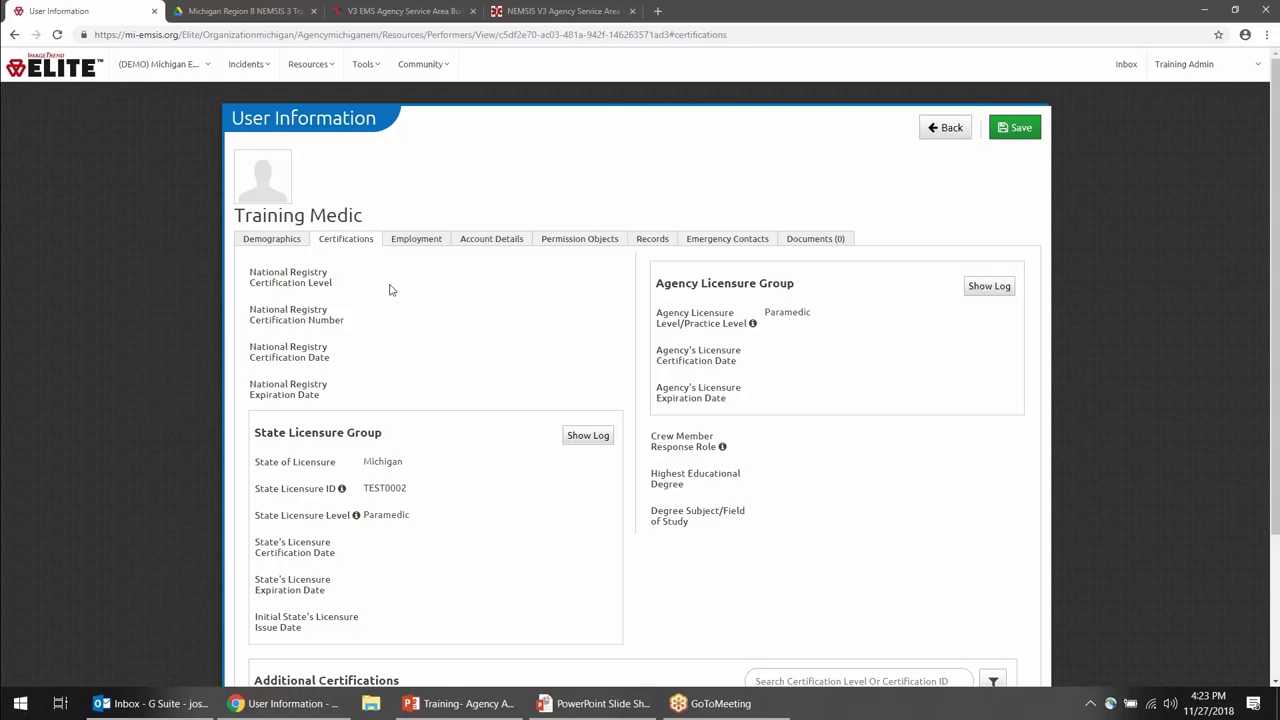
left_click(486, 244)
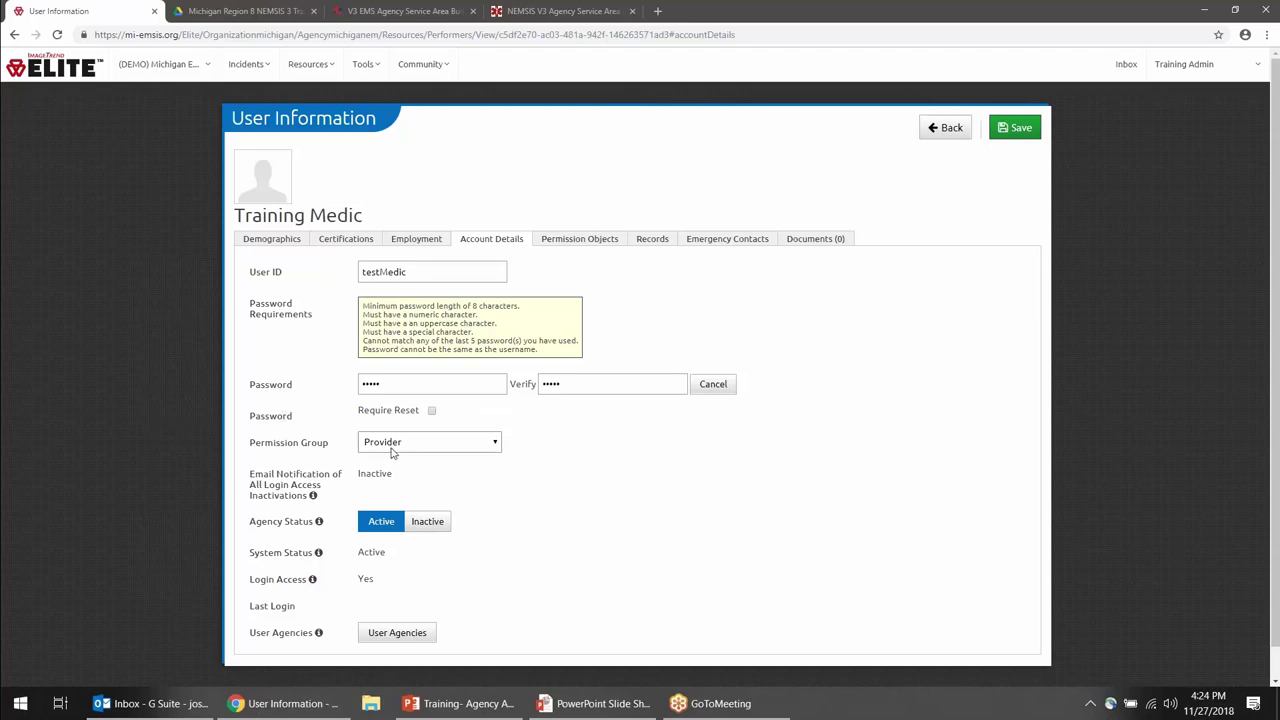
left_click(488, 446)
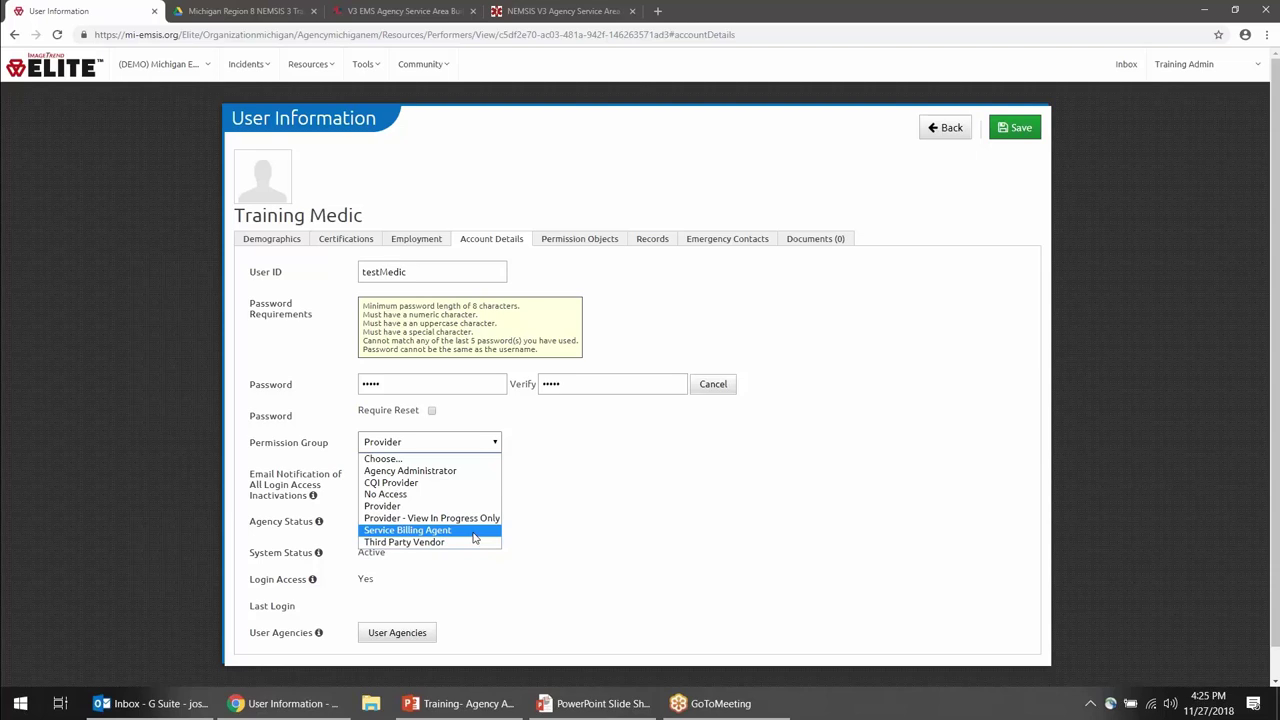
left_click(572, 507)
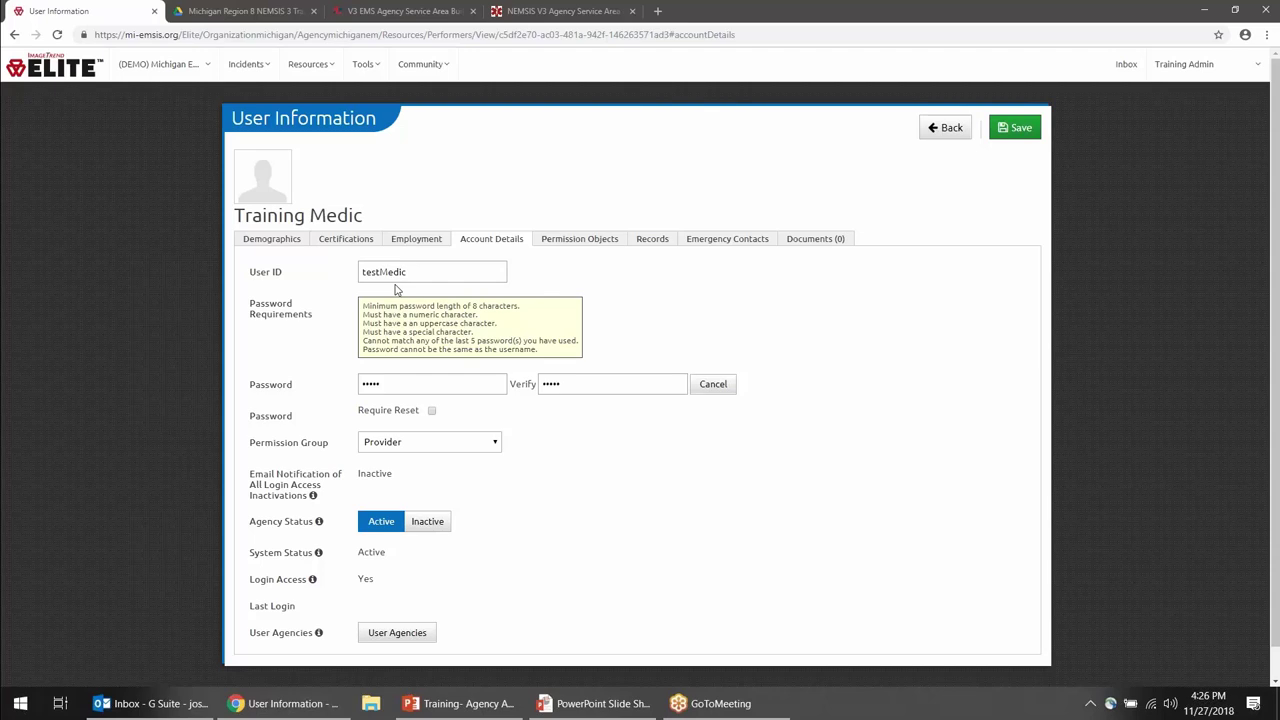
Recheck the medic's Certifications and Account Details, keep Provider permission group, and save the account.
left_click(336, 241)
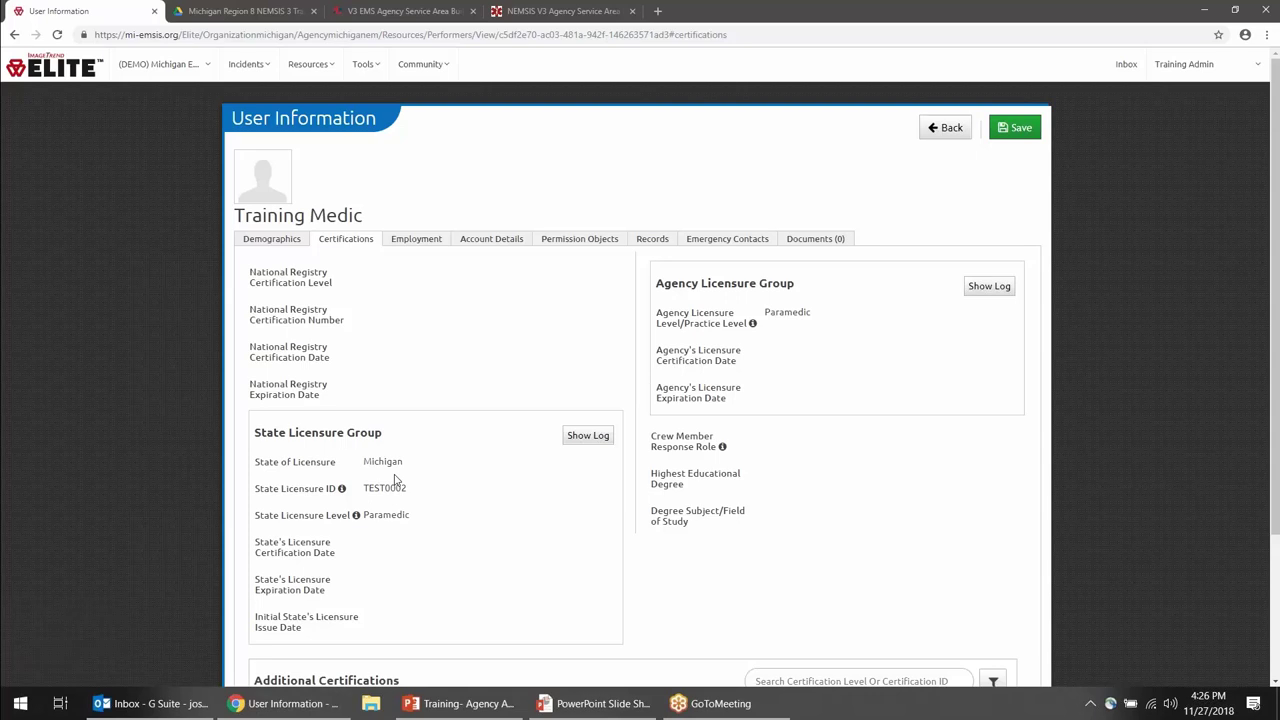
left_click(465, 241)
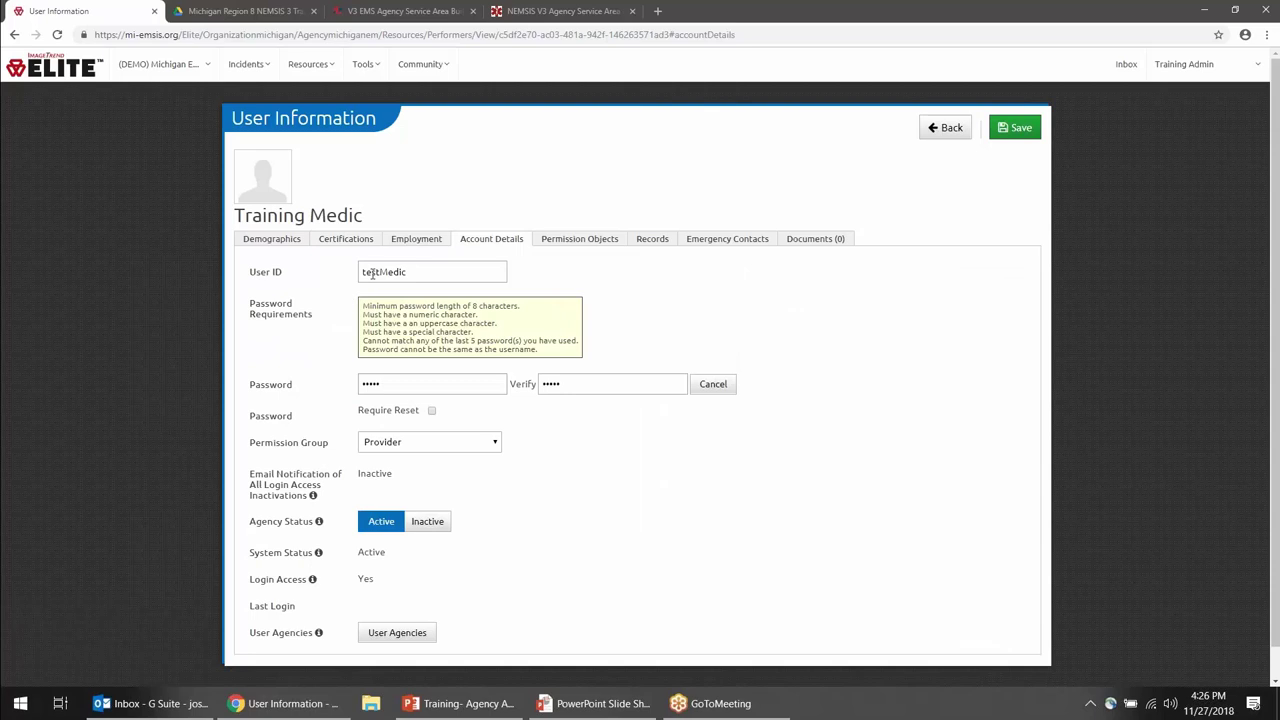
left_click(419, 450)
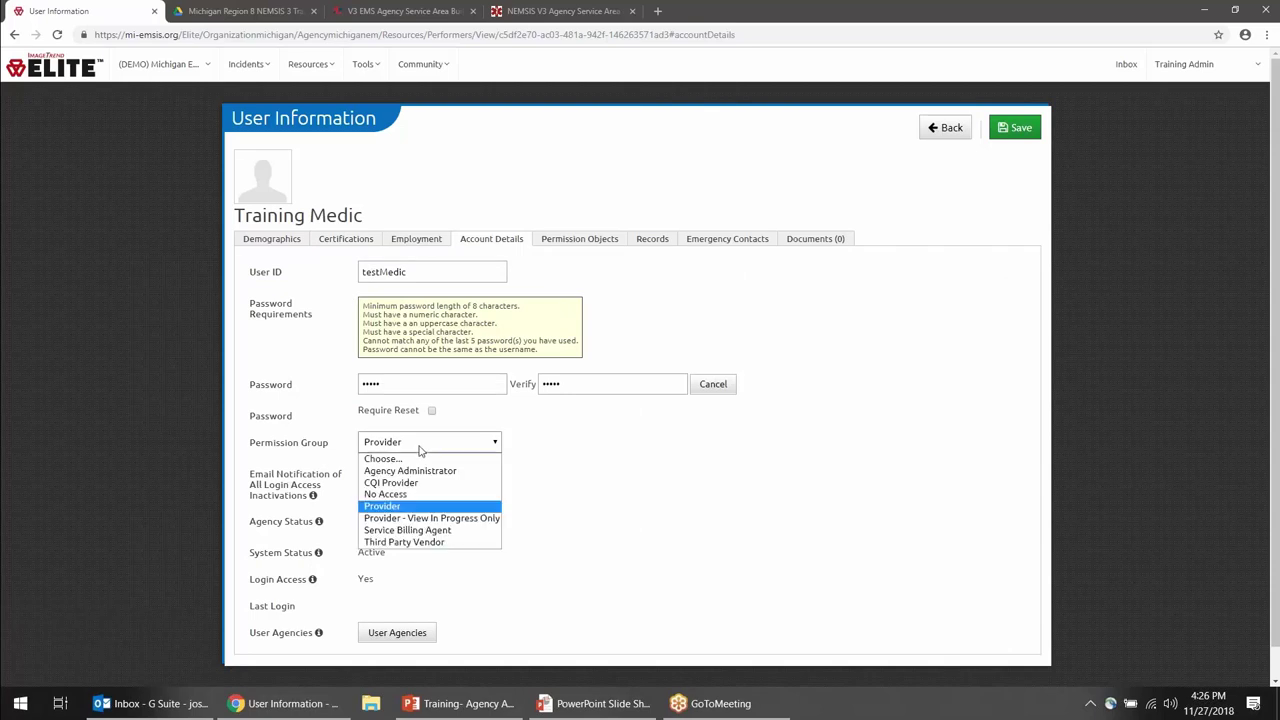
left_click(419, 450)
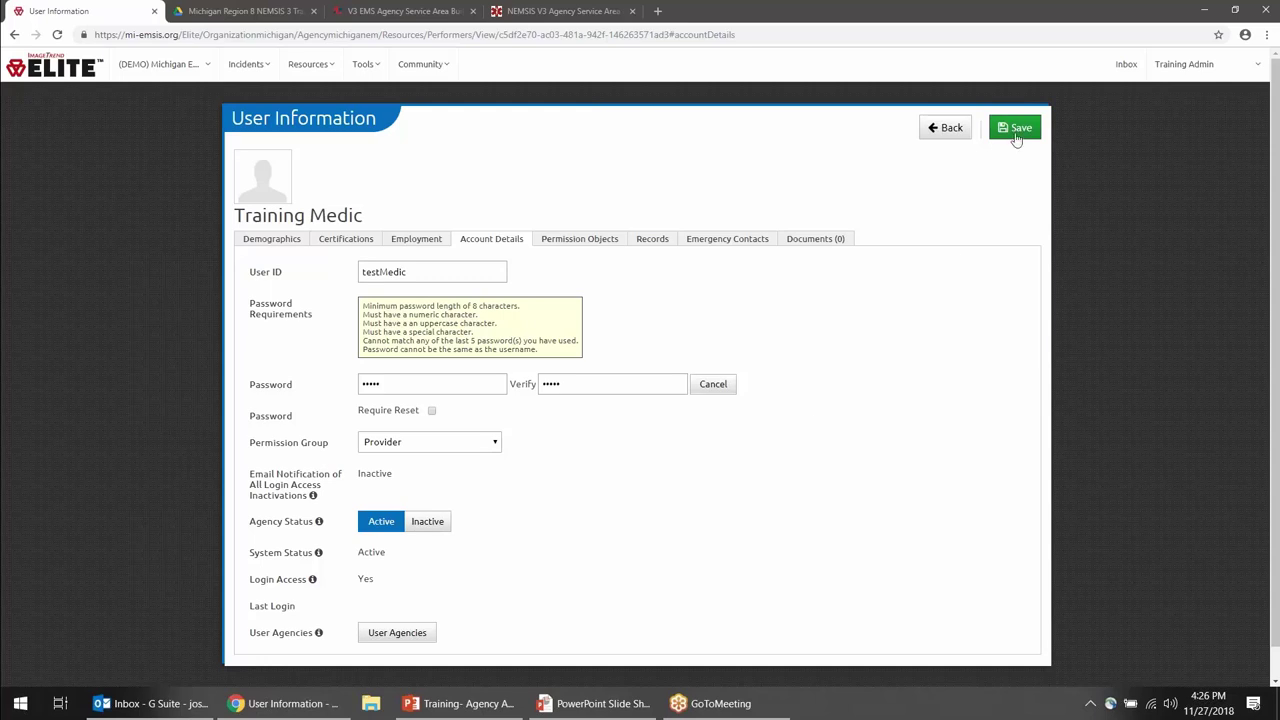
left_click(950, 127)
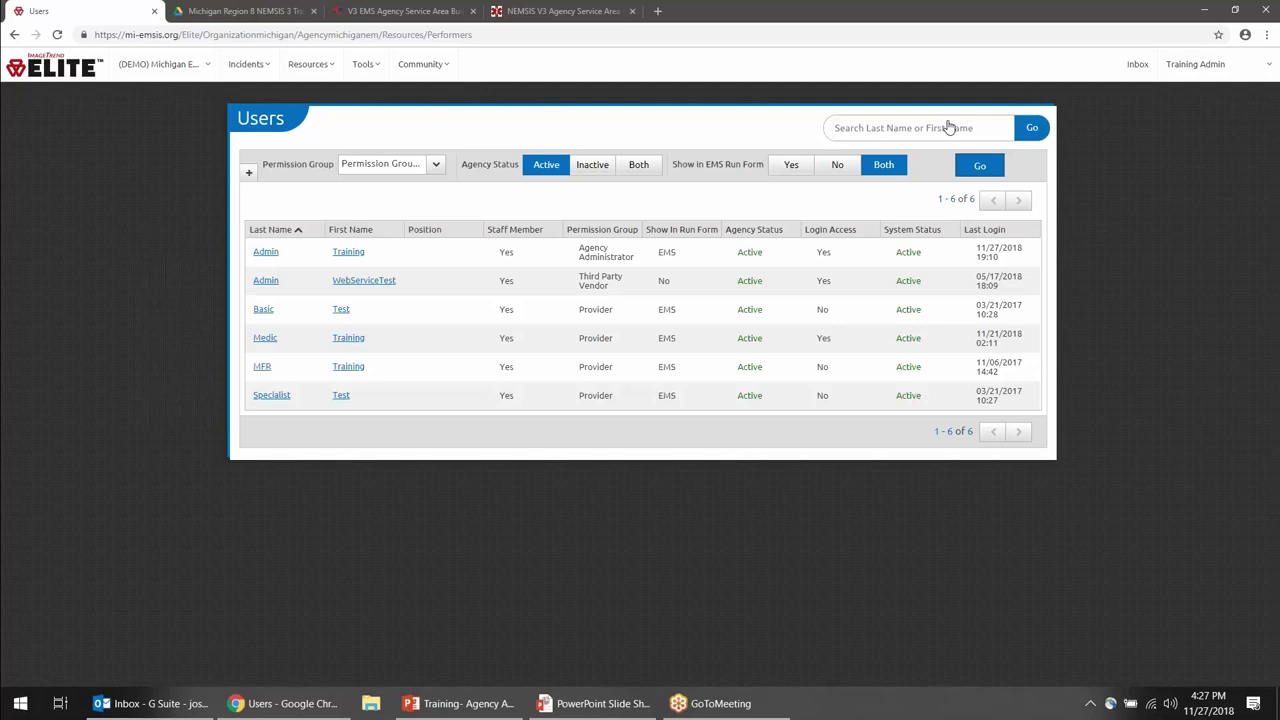
Choose Facilities from the Resources menu.
left_click(318, 76)
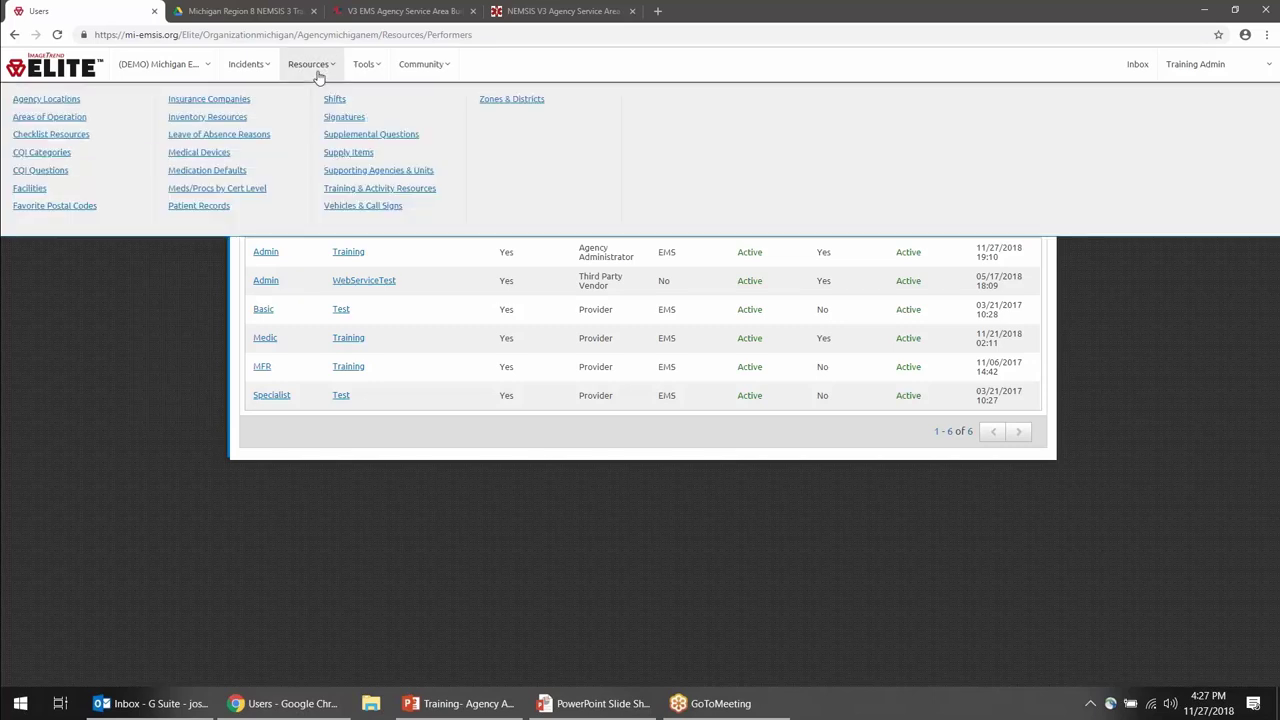
left_click(87, 199)
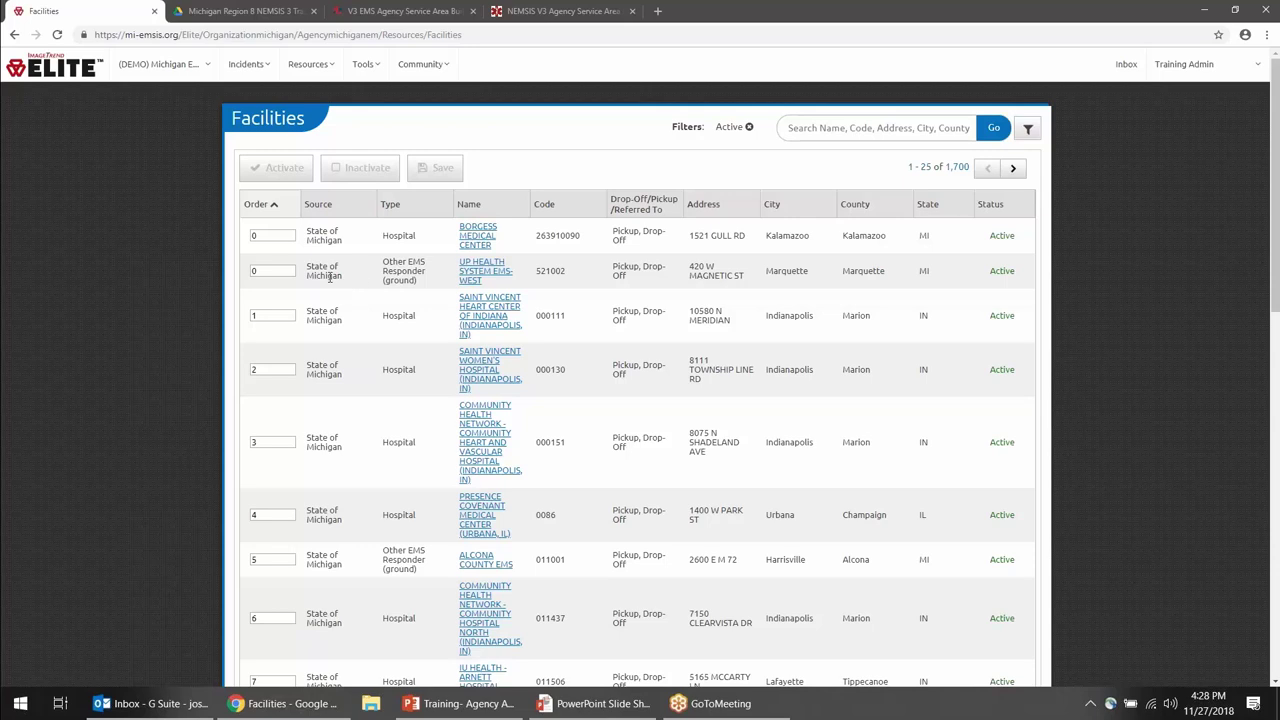
Enter 2 as the order value for UP HEALTH SYSTEM EMS-WEST.
left_click(405, 268)
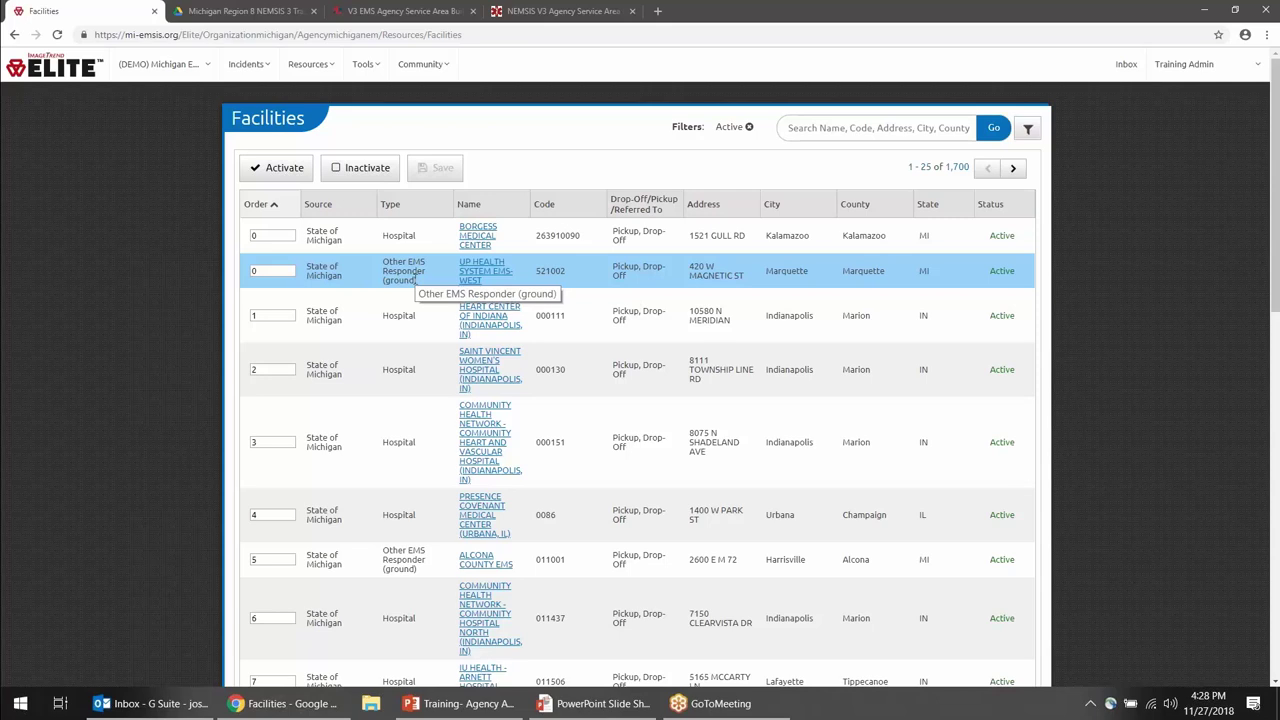
double_click(259, 272)
type("2")
Toggle the Borgess Medical Center and UP HEALTH SYSTEM EMS-WEST rows, leaving both deselected.
left_click(365, 268)
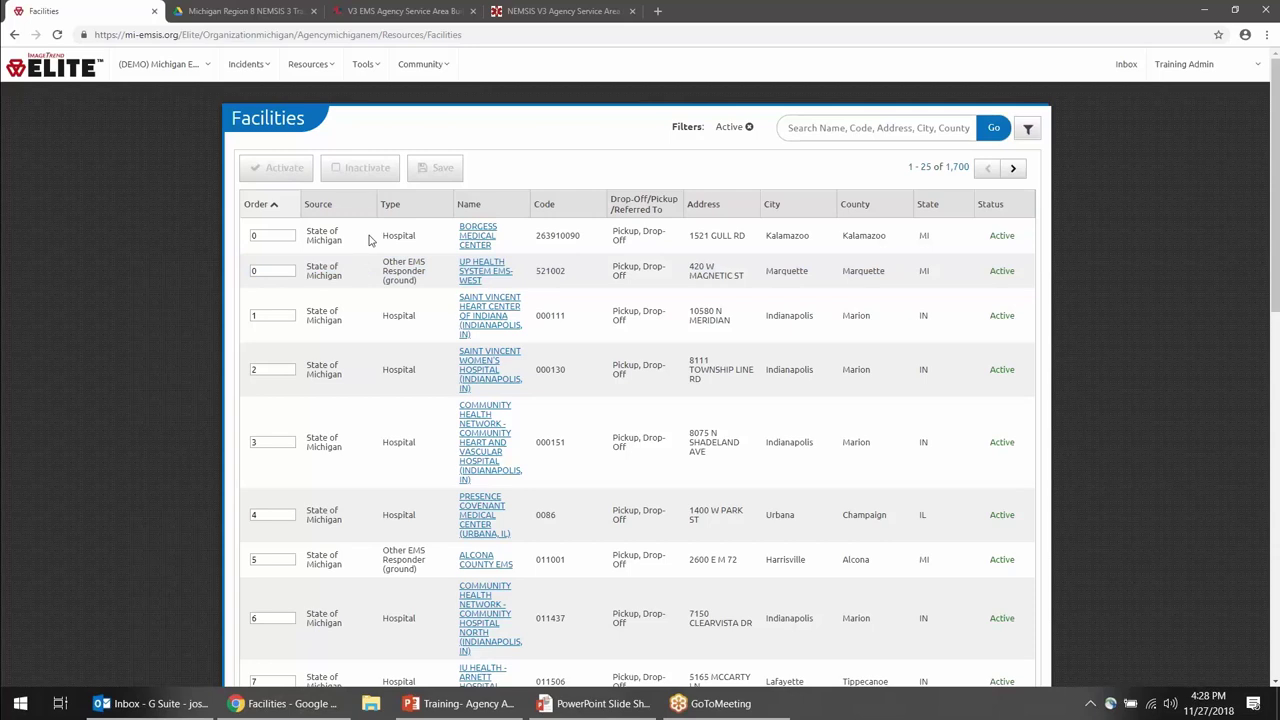
left_click(369, 240)
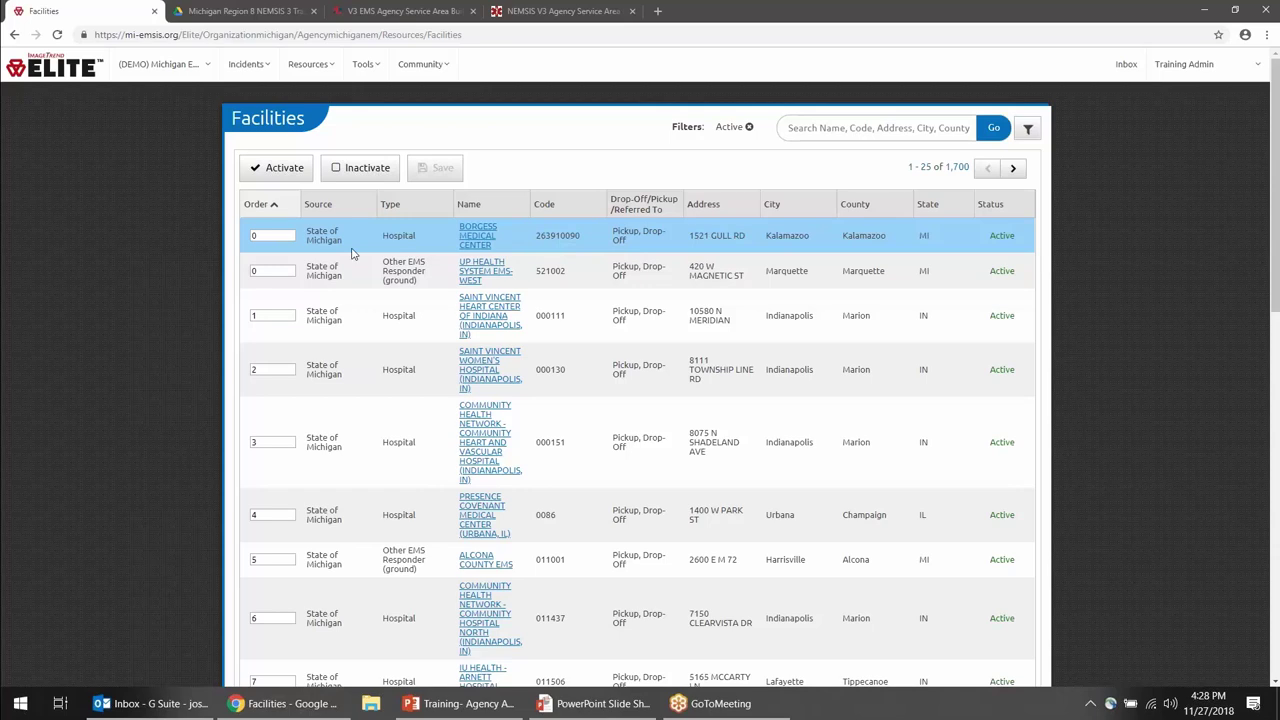
left_click(262, 236)
left_click(372, 282)
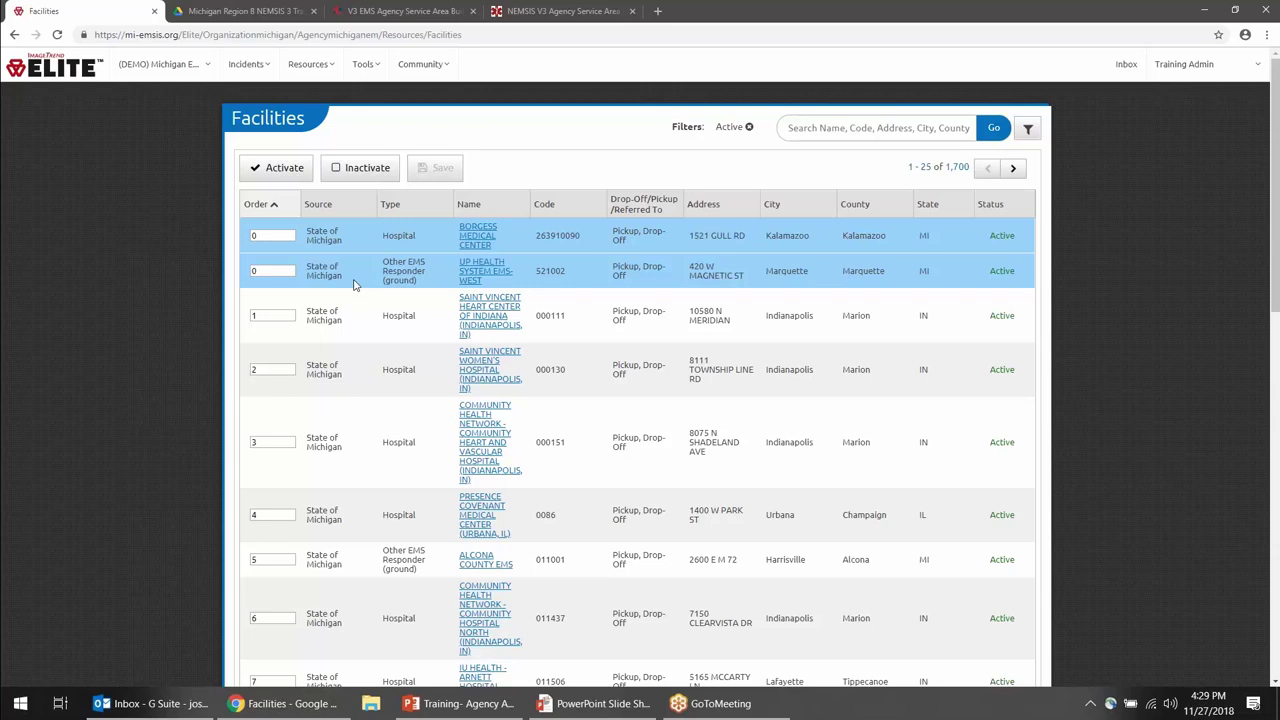
left_click(352, 278)
left_click(343, 240)
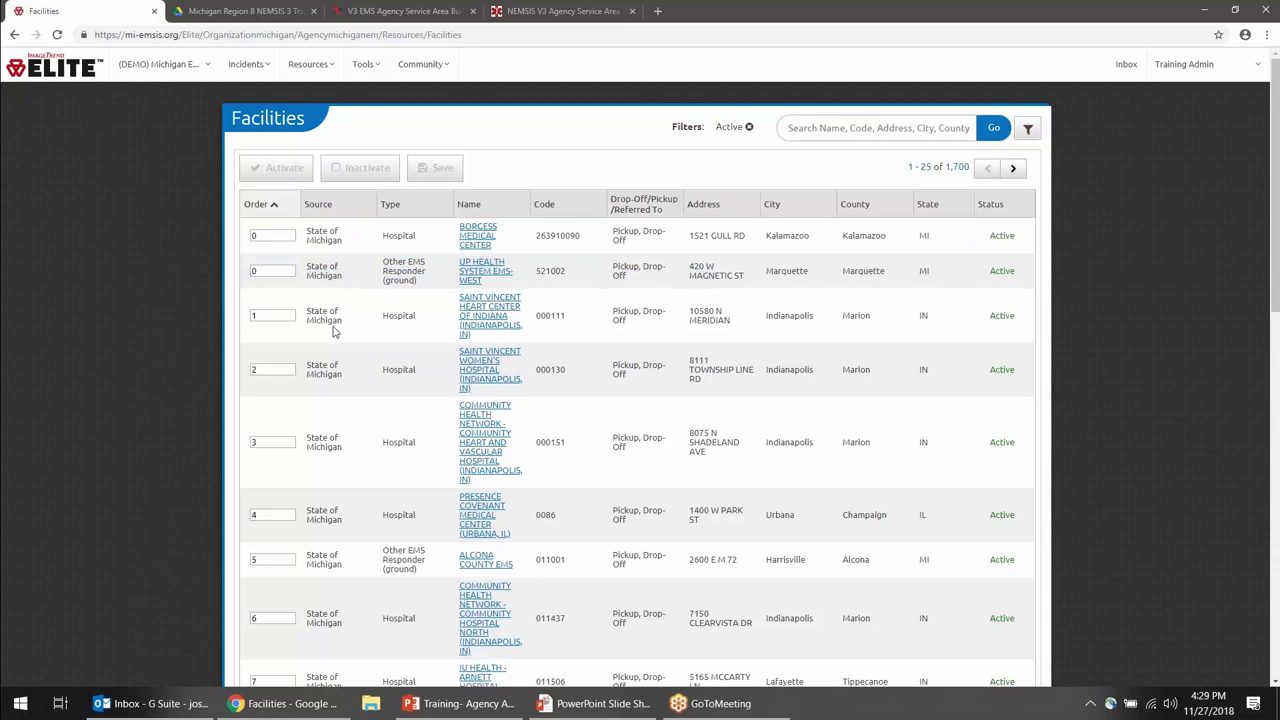
Select Saint Vincent Heart Center through Community Health Network North (orders 1–6).
left_click(335, 330)
left_click(330, 370)
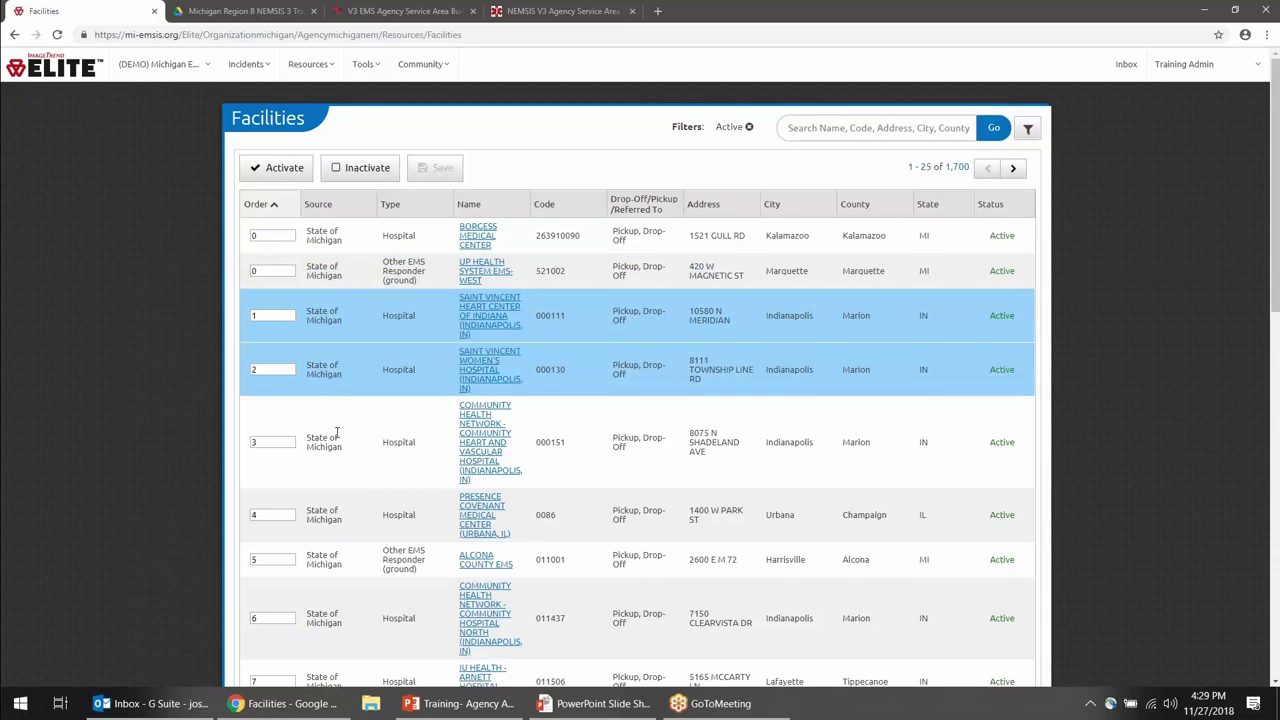
left_click(336, 434)
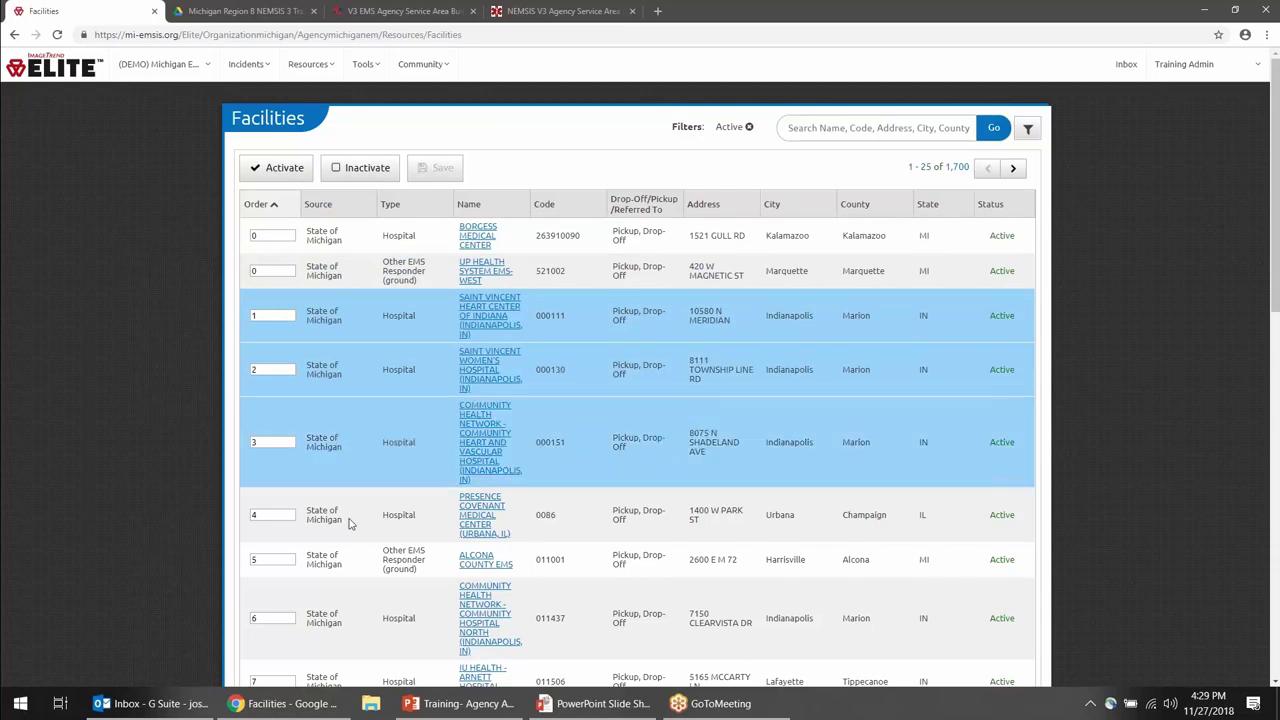
left_click(350, 525)
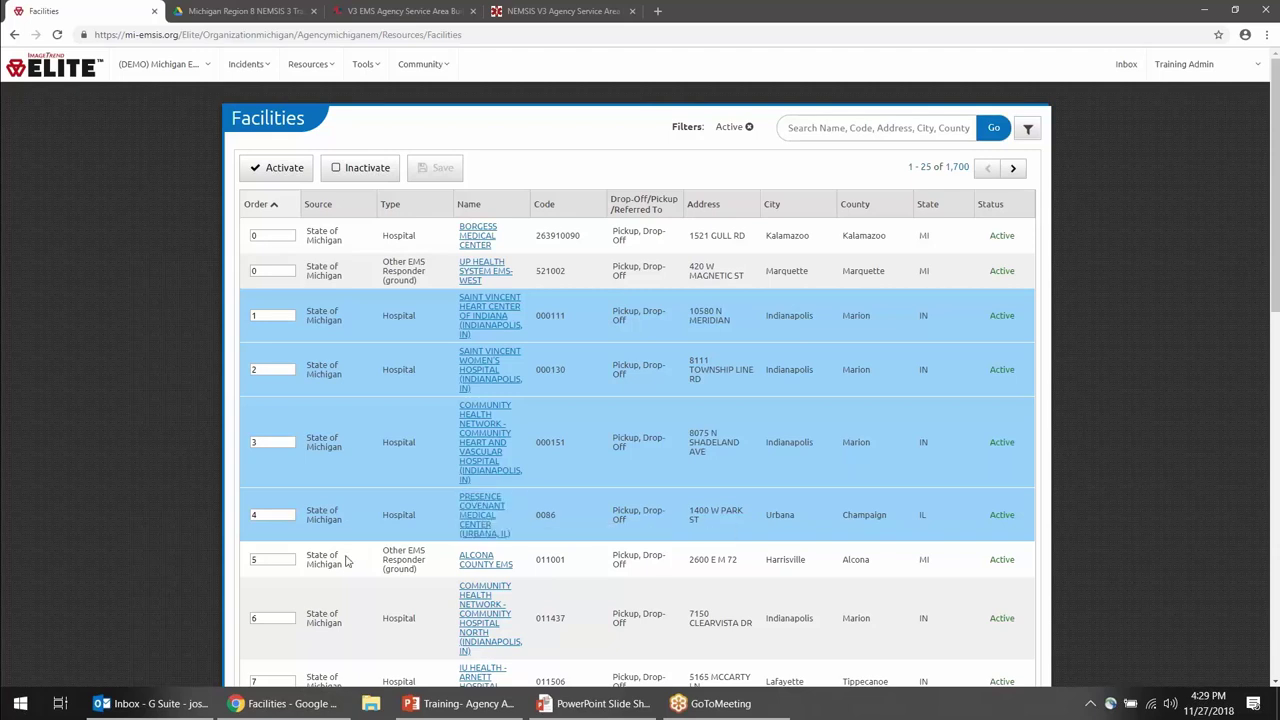
left_click(361, 569)
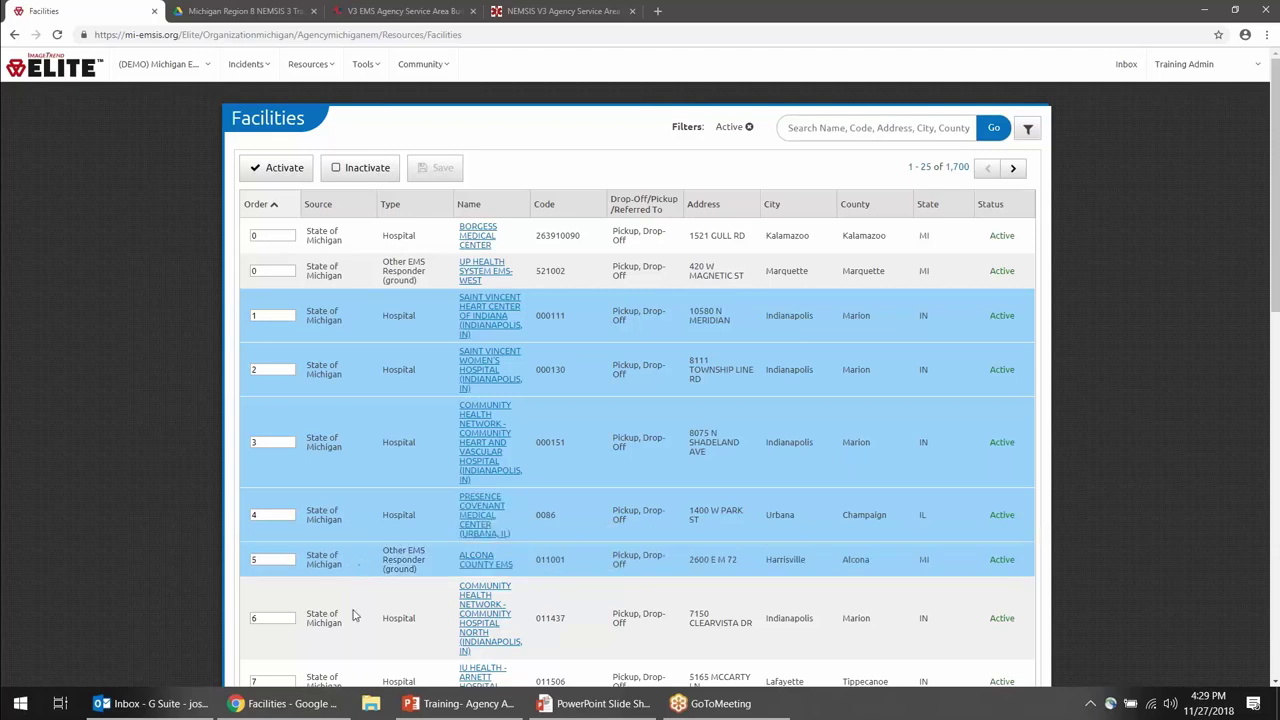
left_click(352, 615)
Add IU Health Arnett through Adventist La Grange Memorial Hospital (orders 7–11) to the selection.
scroll(355, 600, "down", 3)
left_click(356, 428)
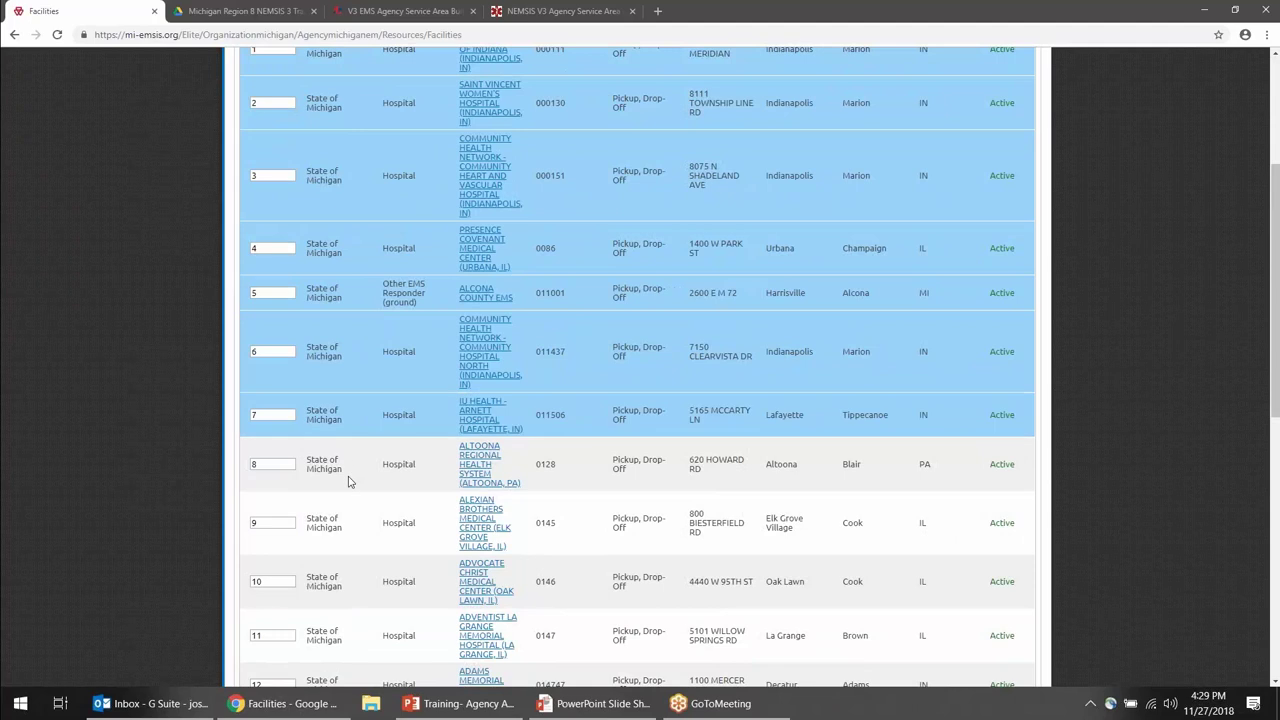
left_click(348, 482)
left_click(350, 525)
left_click(353, 574)
left_click(351, 628)
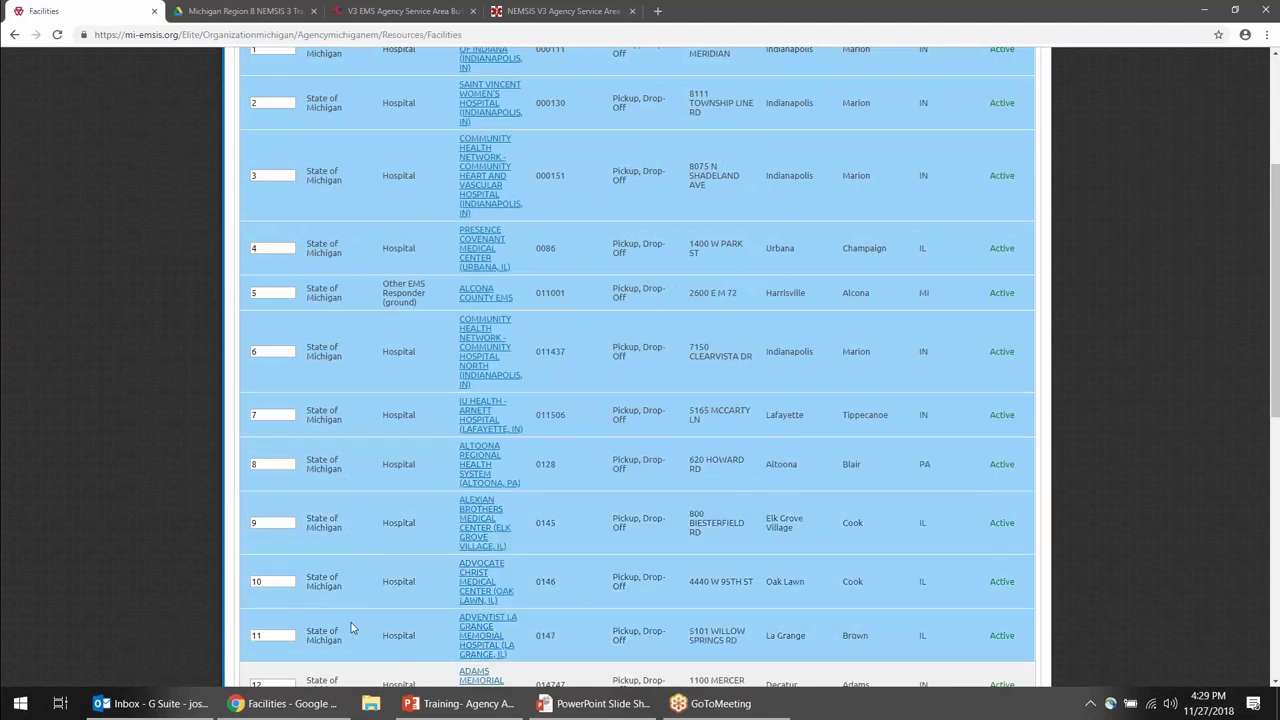
scroll(351, 628, "down", 4)
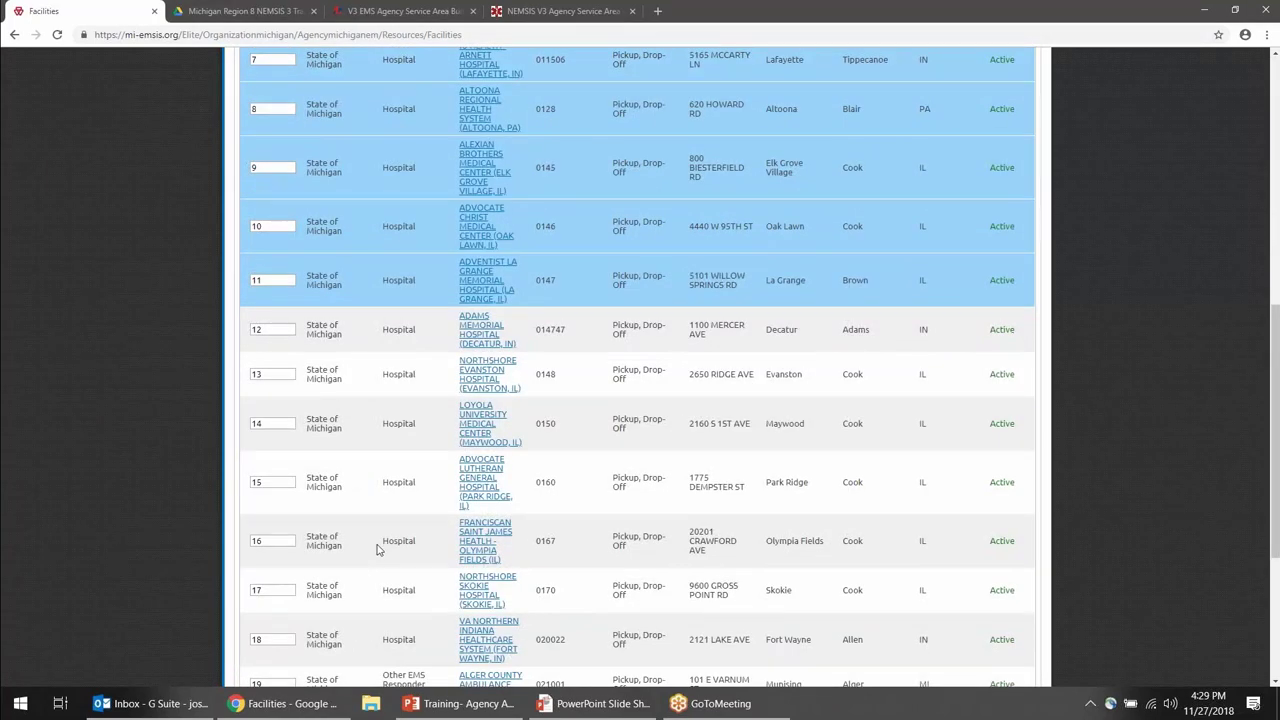
scroll(377, 549, "up", 7)
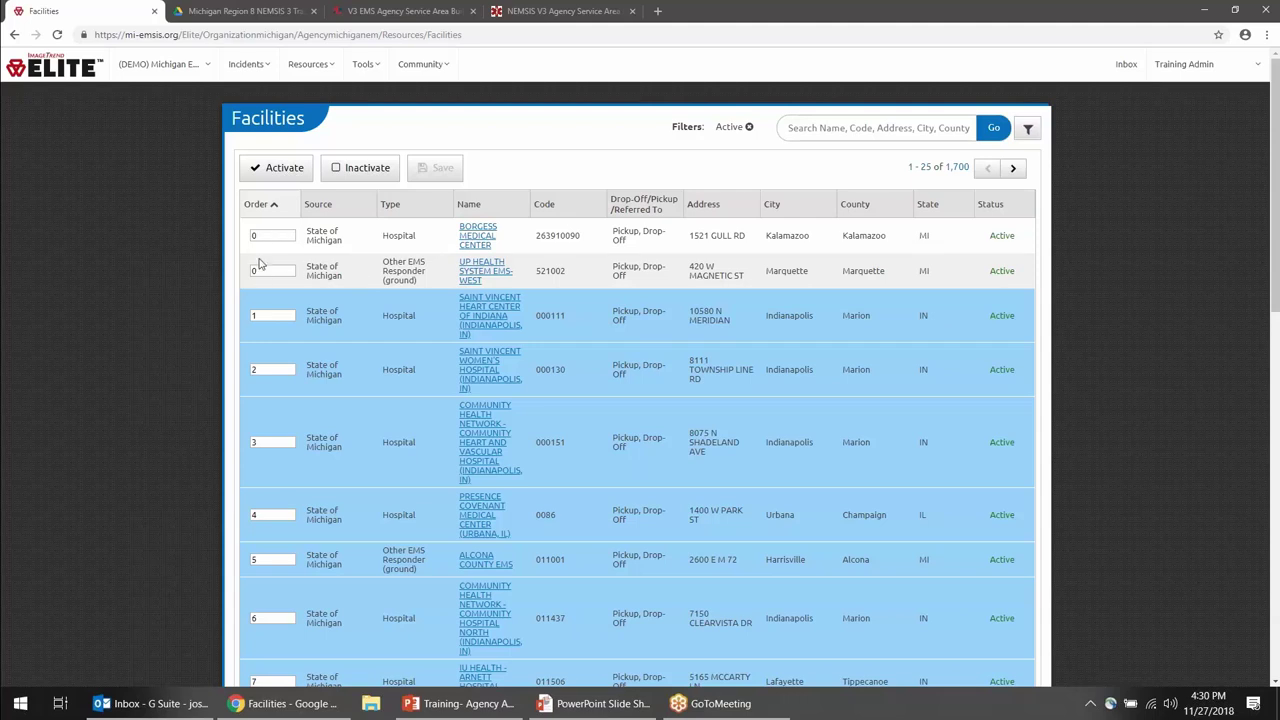
left_click_drag(466, 238, 552, 234)
Choose Vehicles & Call Signs from the Resources menu to list Medic1, Basic 2 and Engine 3.
left_click(322, 70)
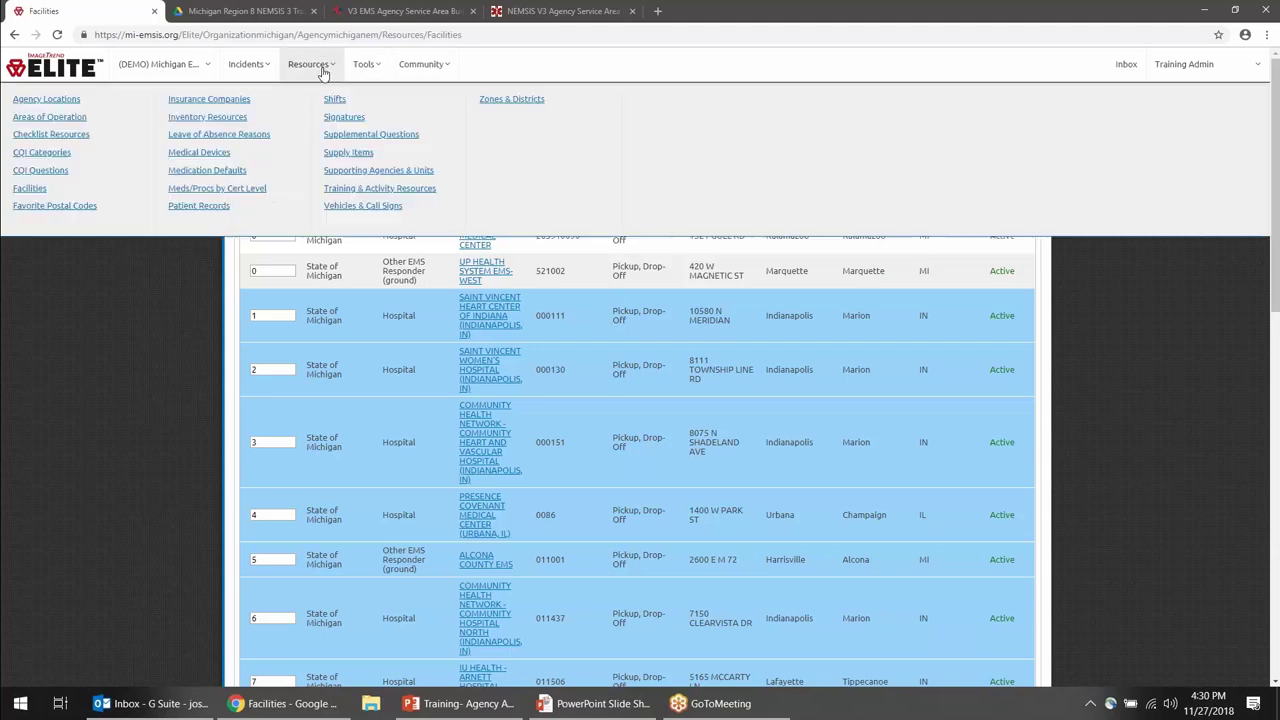
left_click(405, 206)
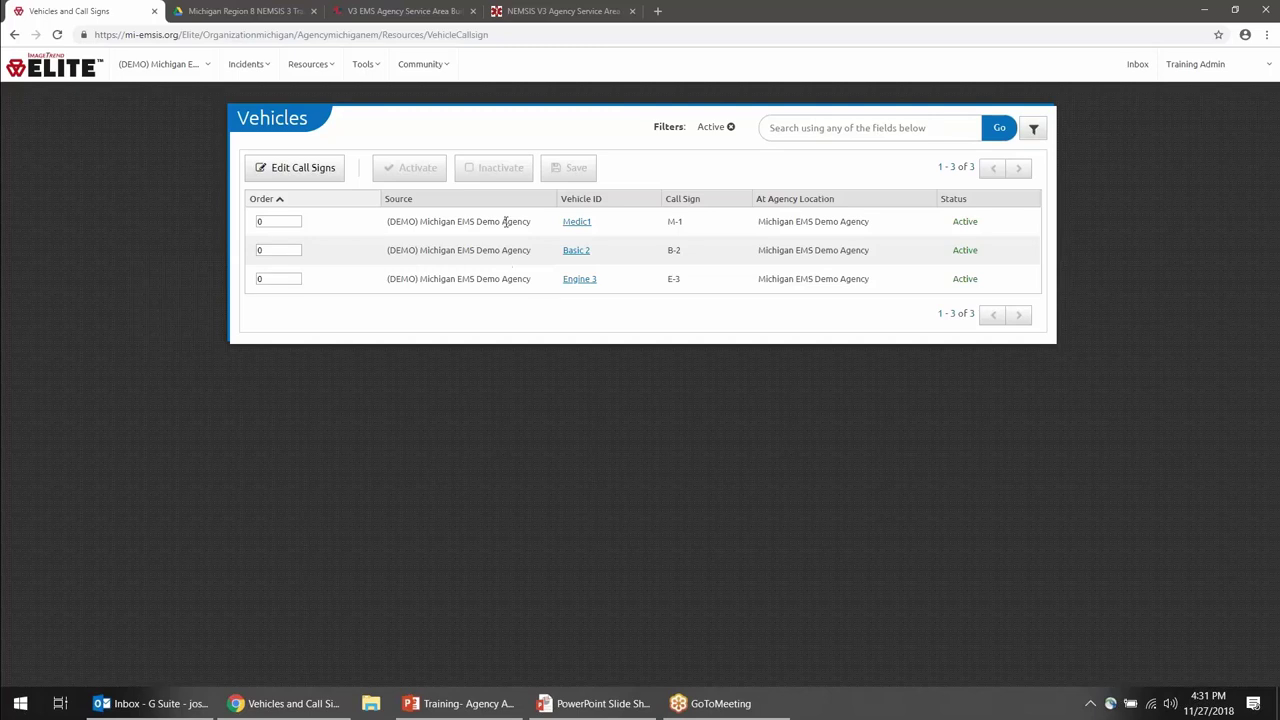
Open the Medic1 row's Vehicle Information record, the 2014 Road Rescue Type III ambulance with call sign M-1.
double_click(577, 229)
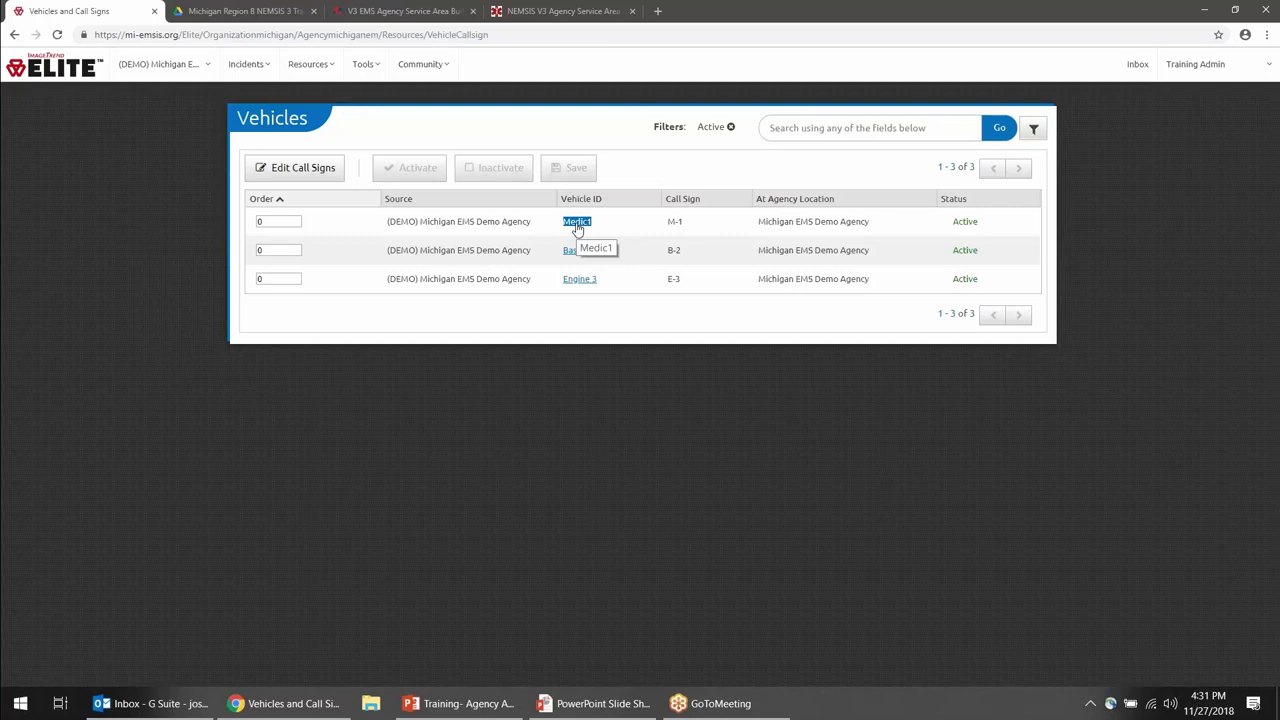
left_click(520, 222)
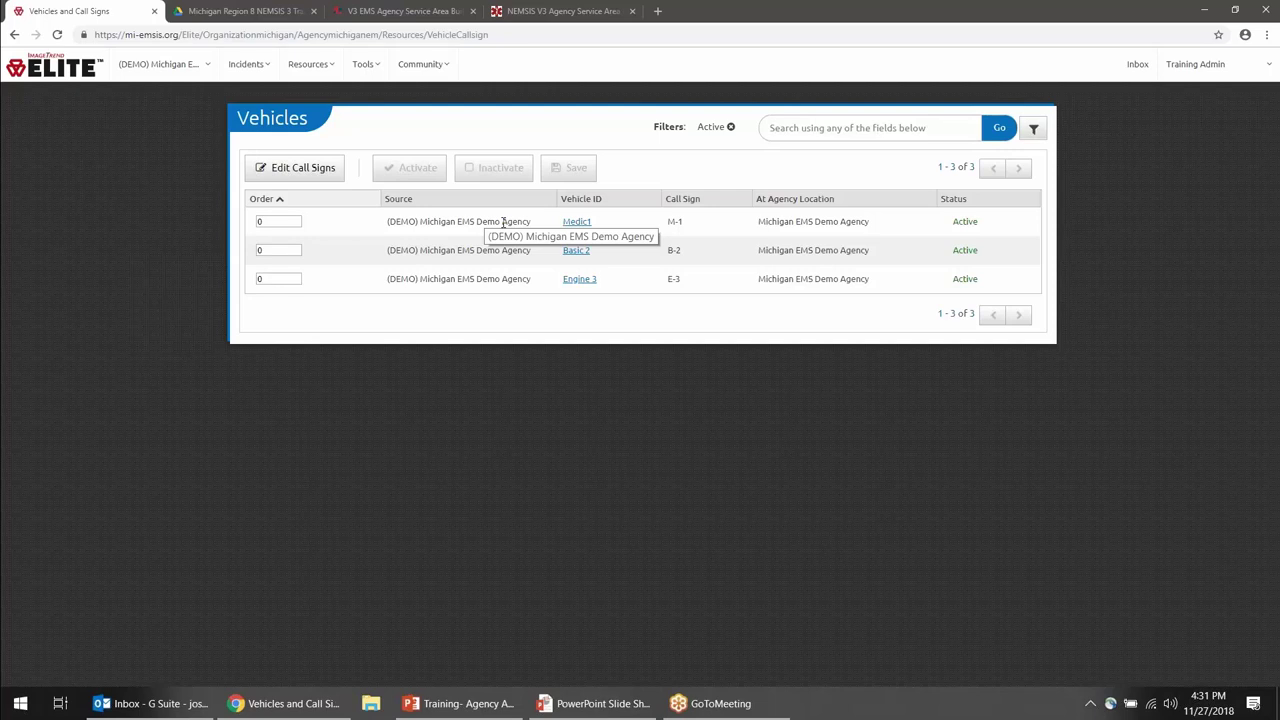
double_click(503, 222)
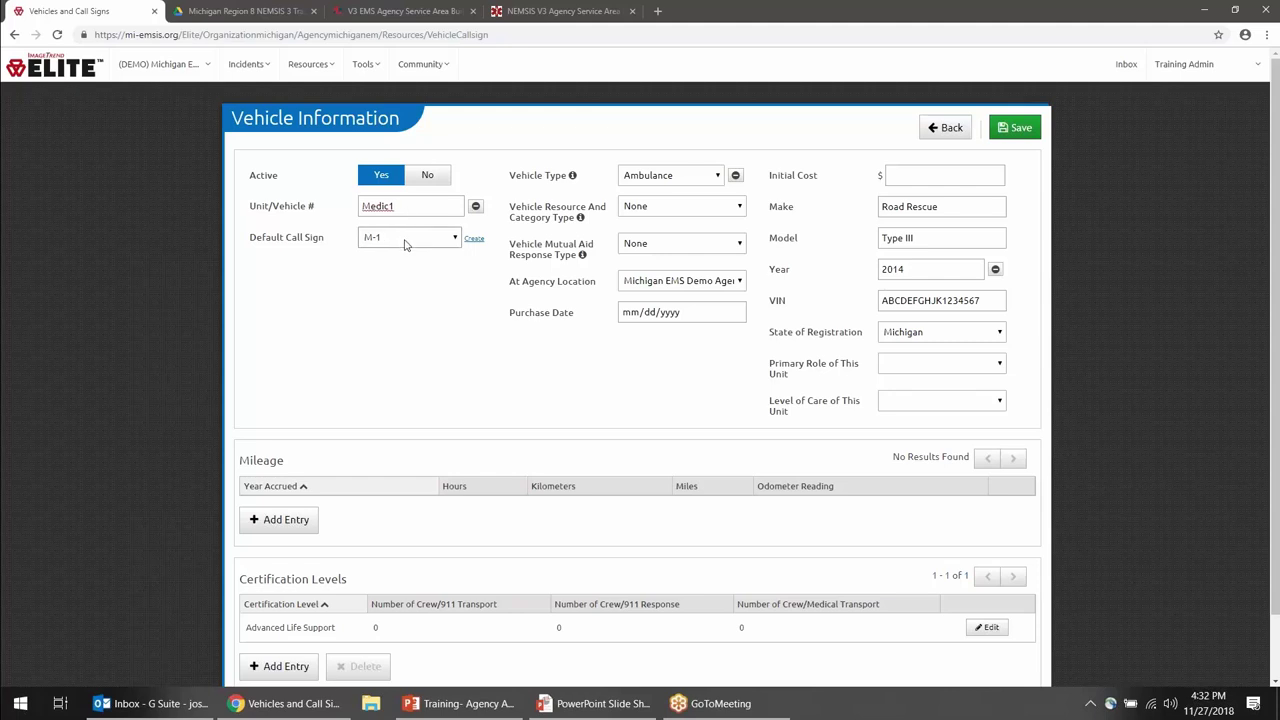
Cancel a new default call sign, view Medic1's Primary Role and Level of Care choices, and return to Vehicles unsaved.
left_click(474, 240)
left_click(477, 240)
left_click(929, 368)
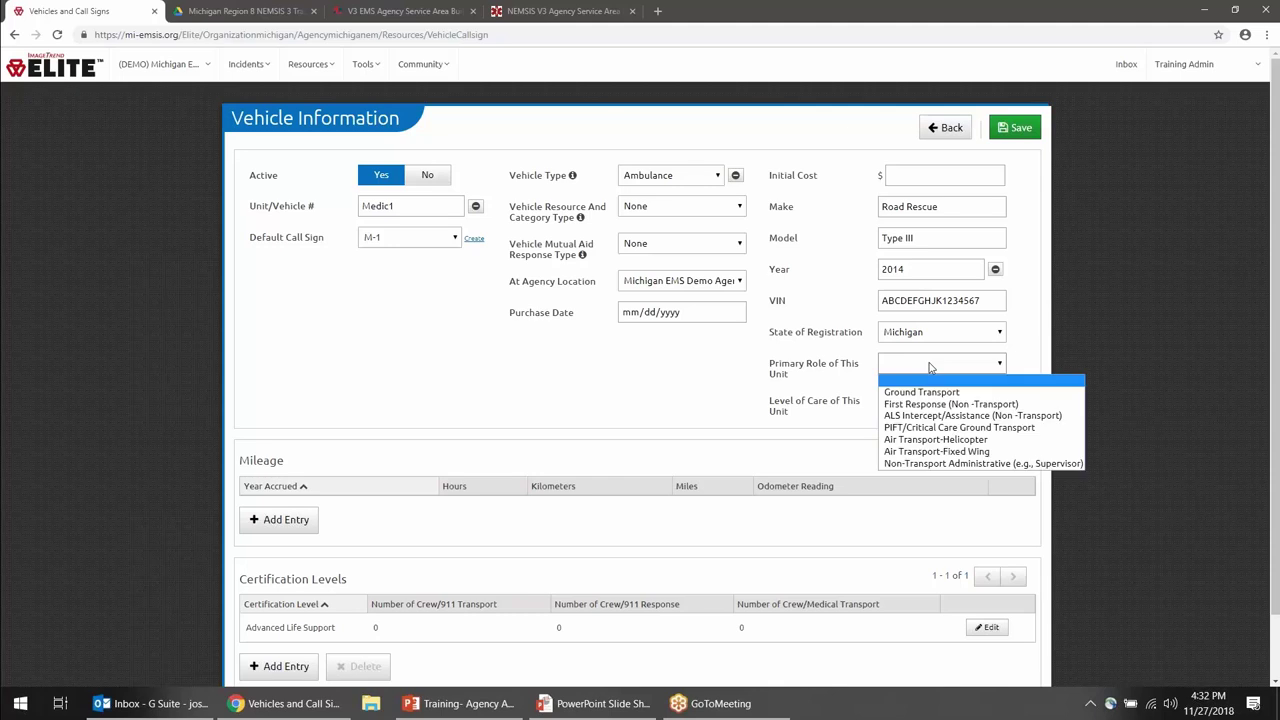
left_click(929, 368)
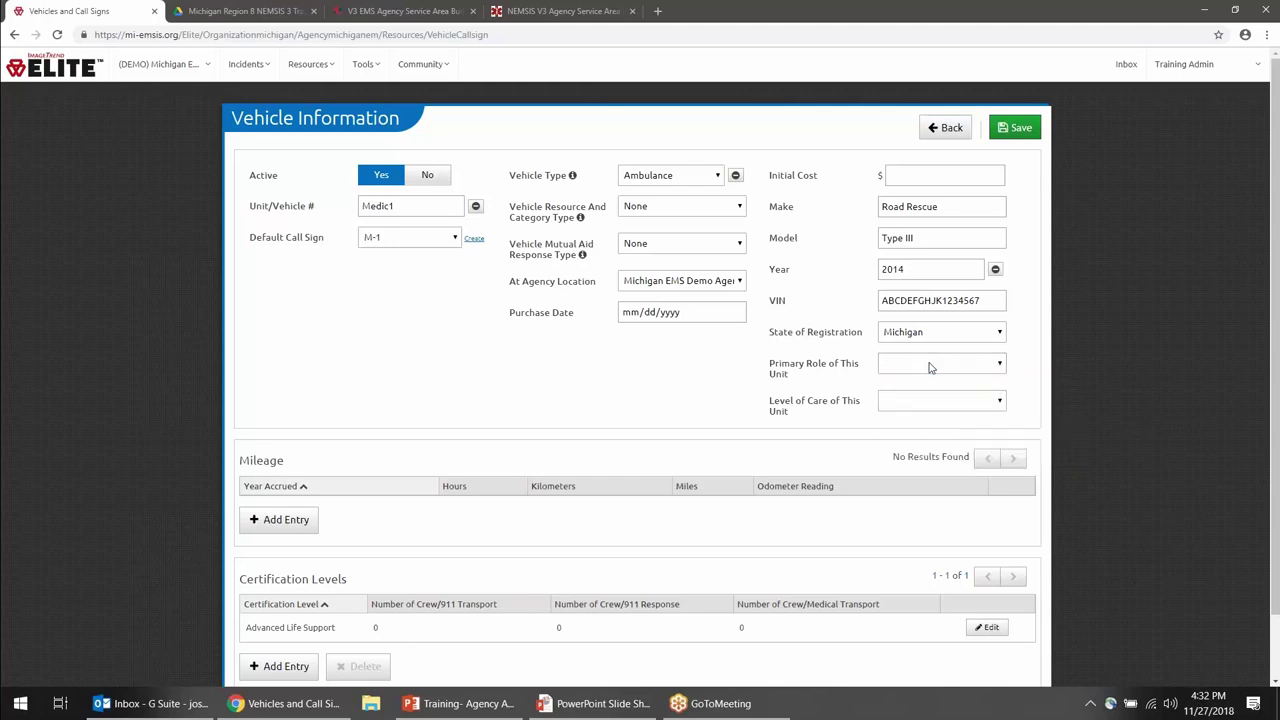
left_click(938, 401)
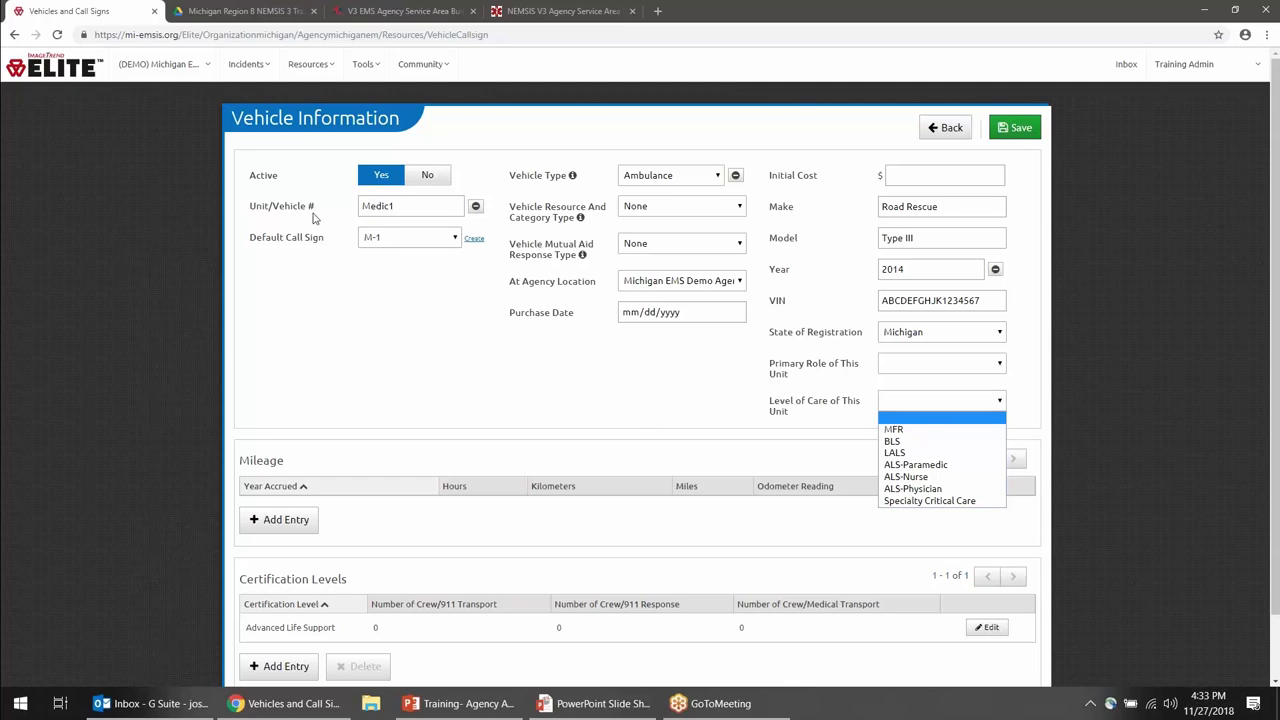
left_click(935, 128)
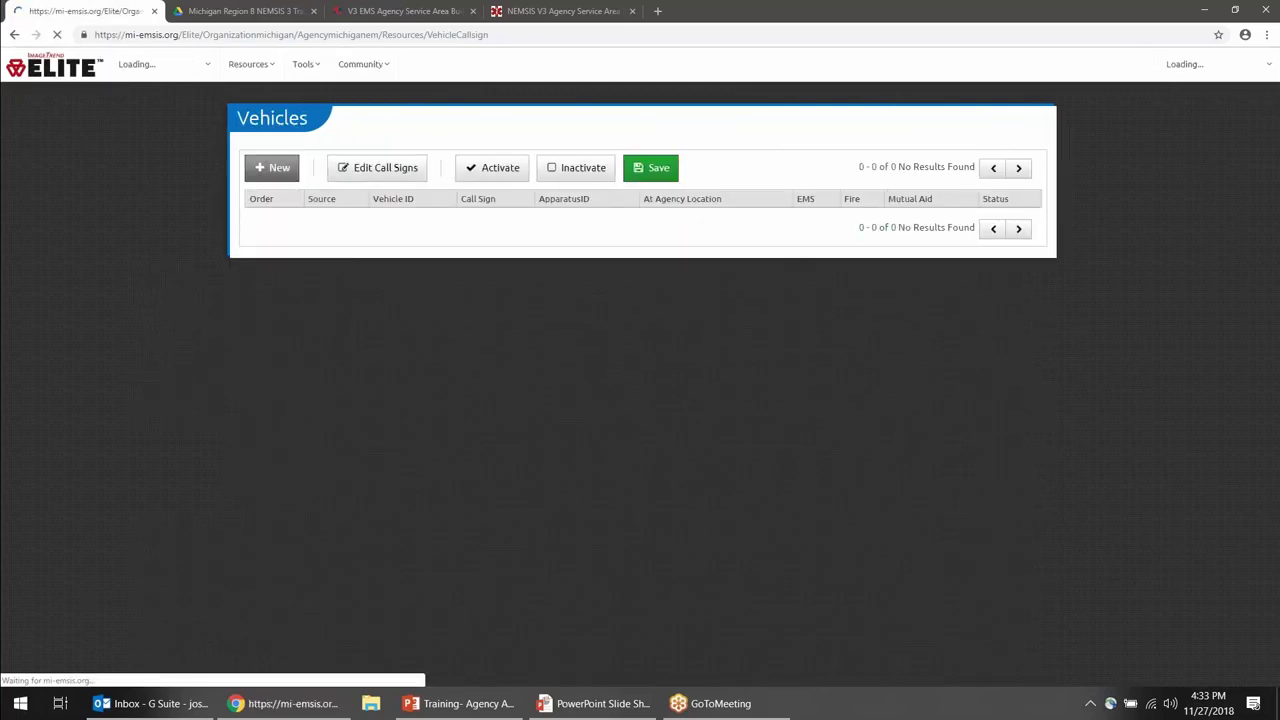
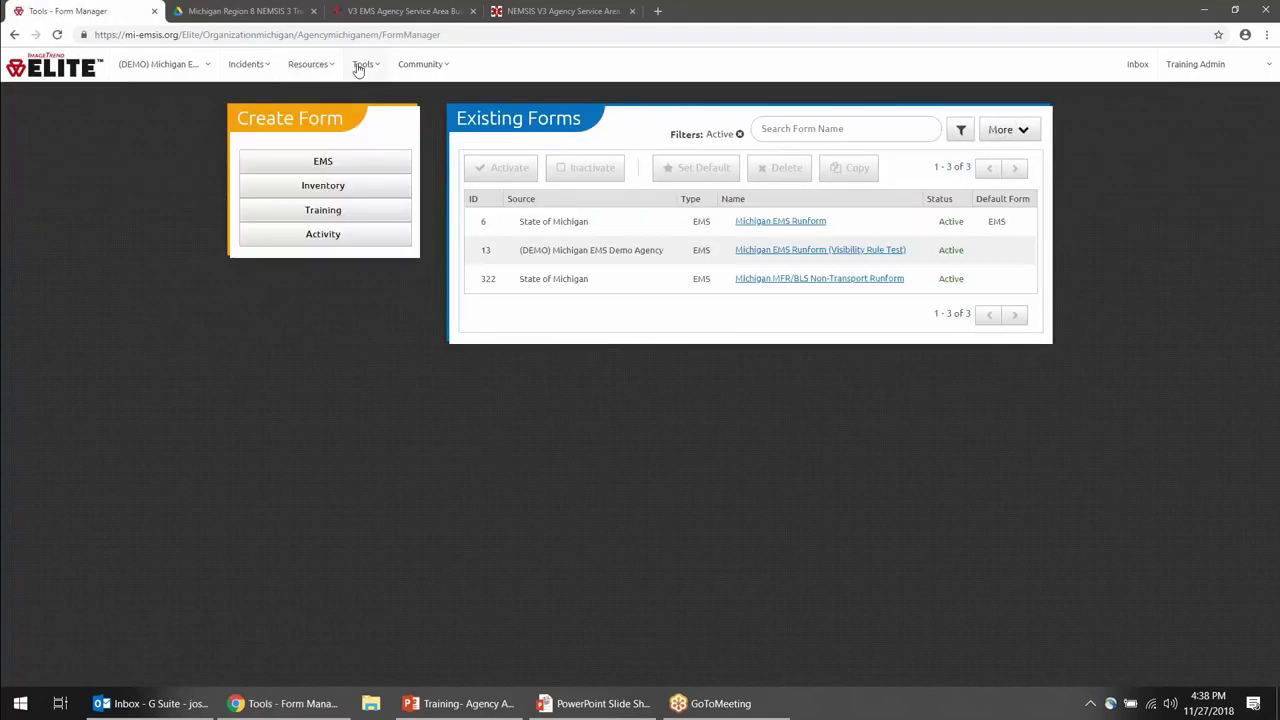
In Form Manager, remove the 'Active' filter and select the Michigan MFR/BLS Non-Transport Runform (ID 322).
left_click(360, 66)
left_click(520, 226)
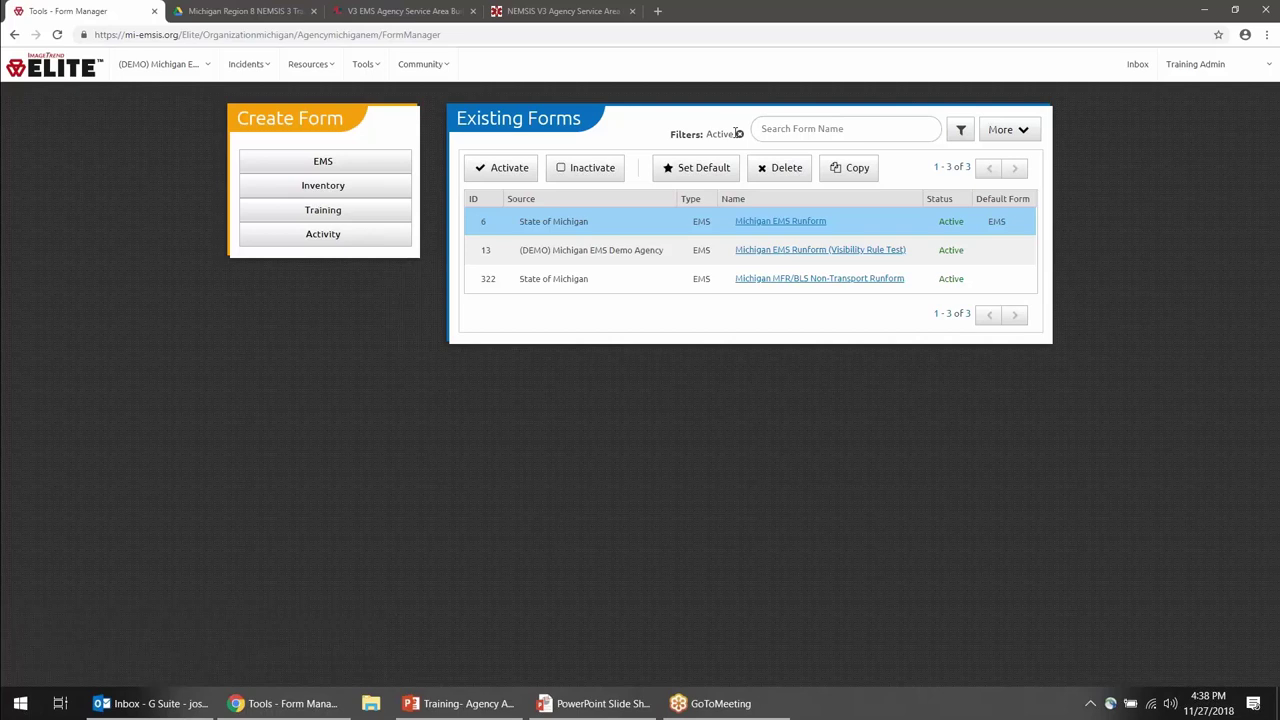
left_click(738, 133)
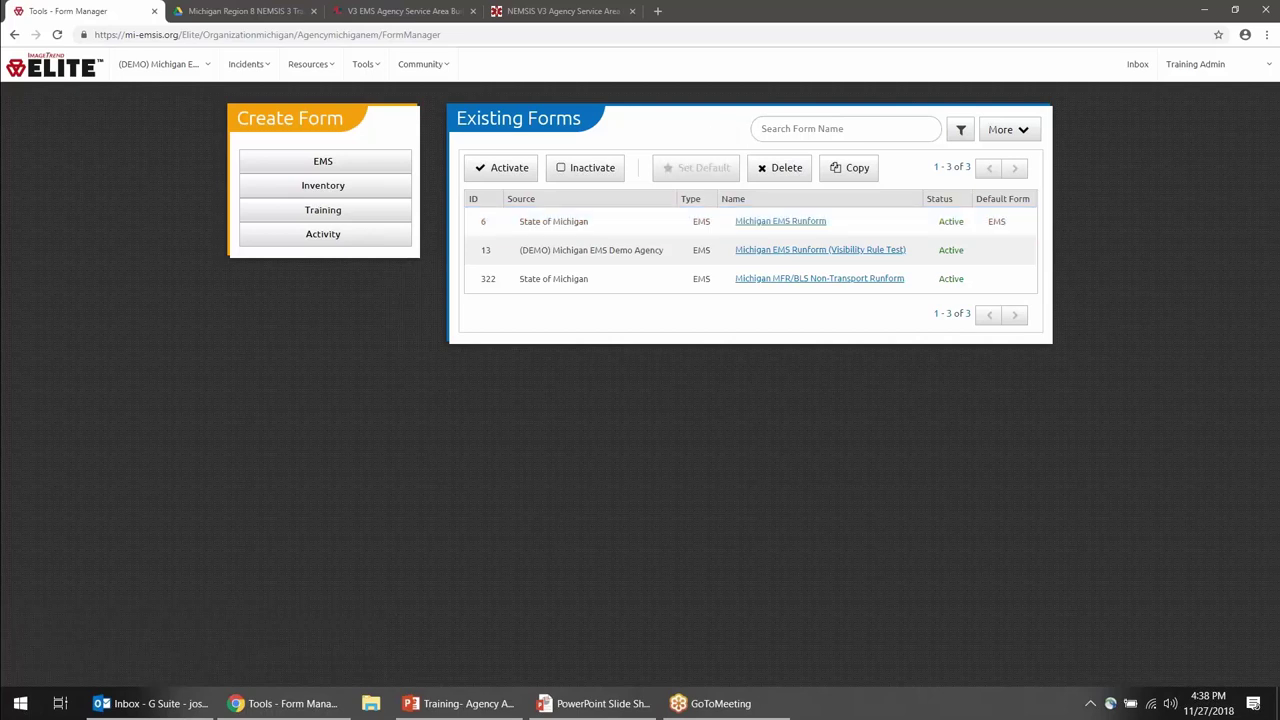
left_click(541, 289)
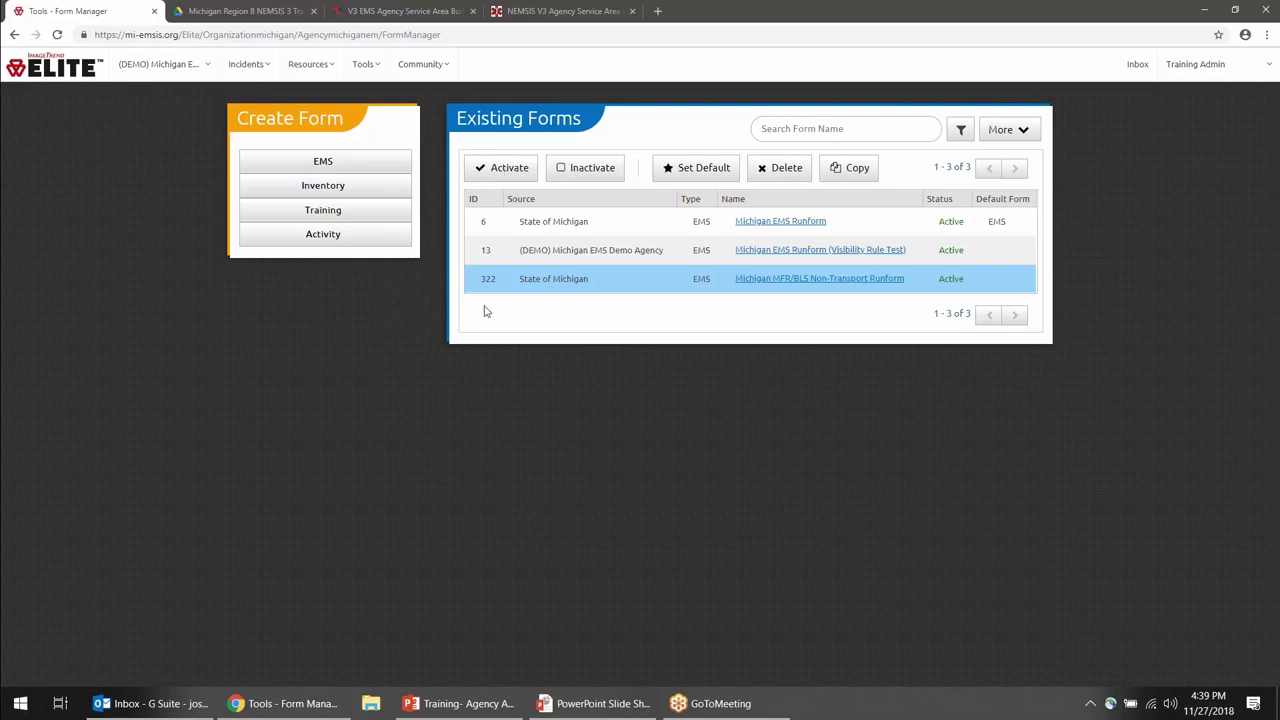
left_click(508, 287)
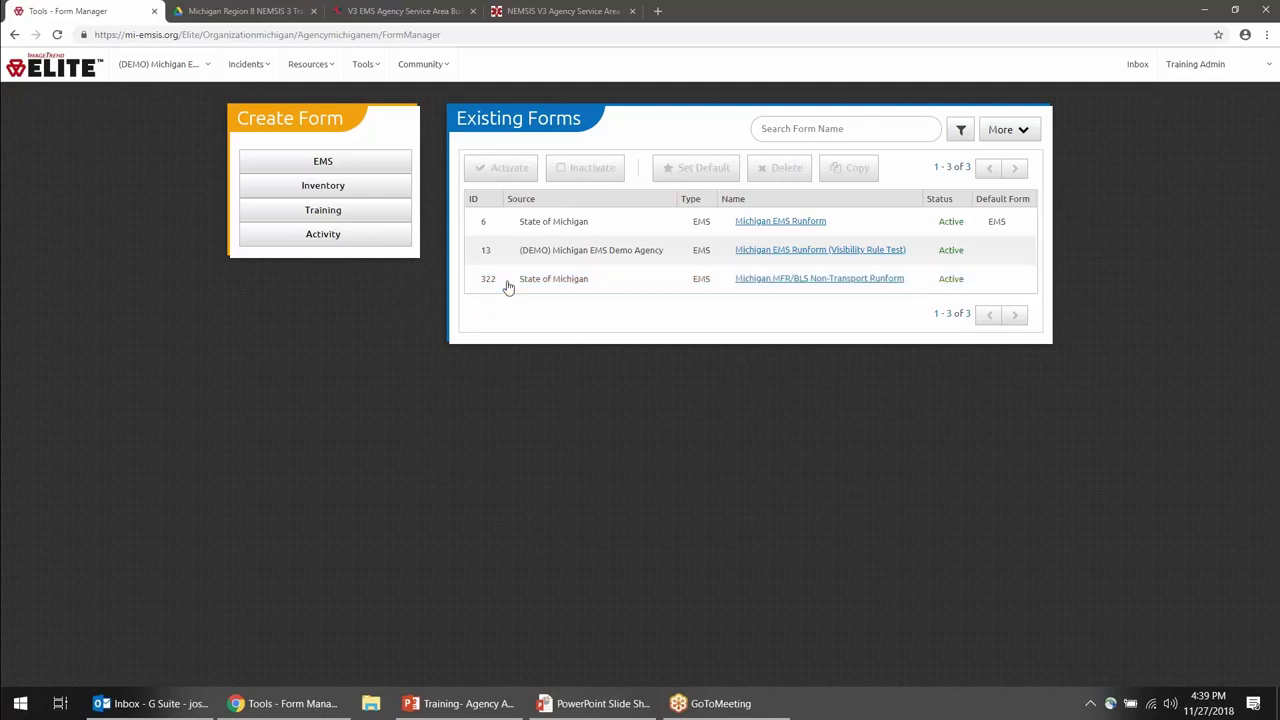
left_click(520, 229)
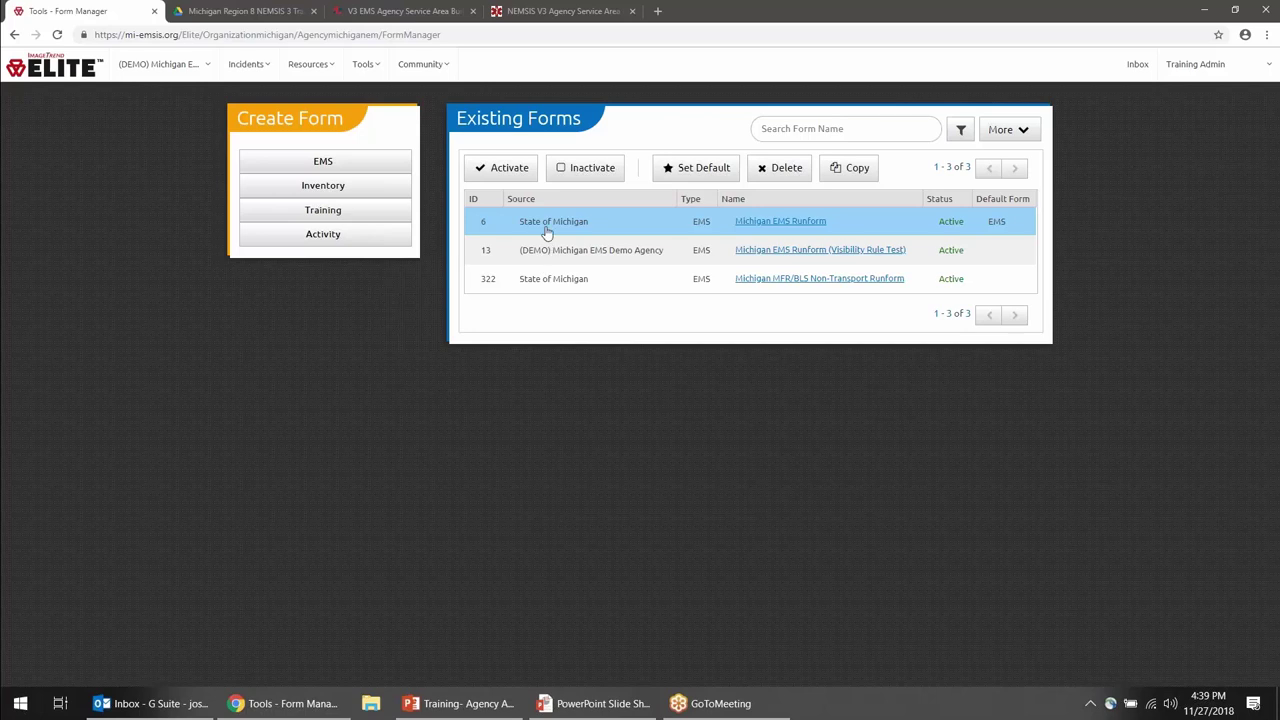
left_click(545, 224)
left_click(544, 282)
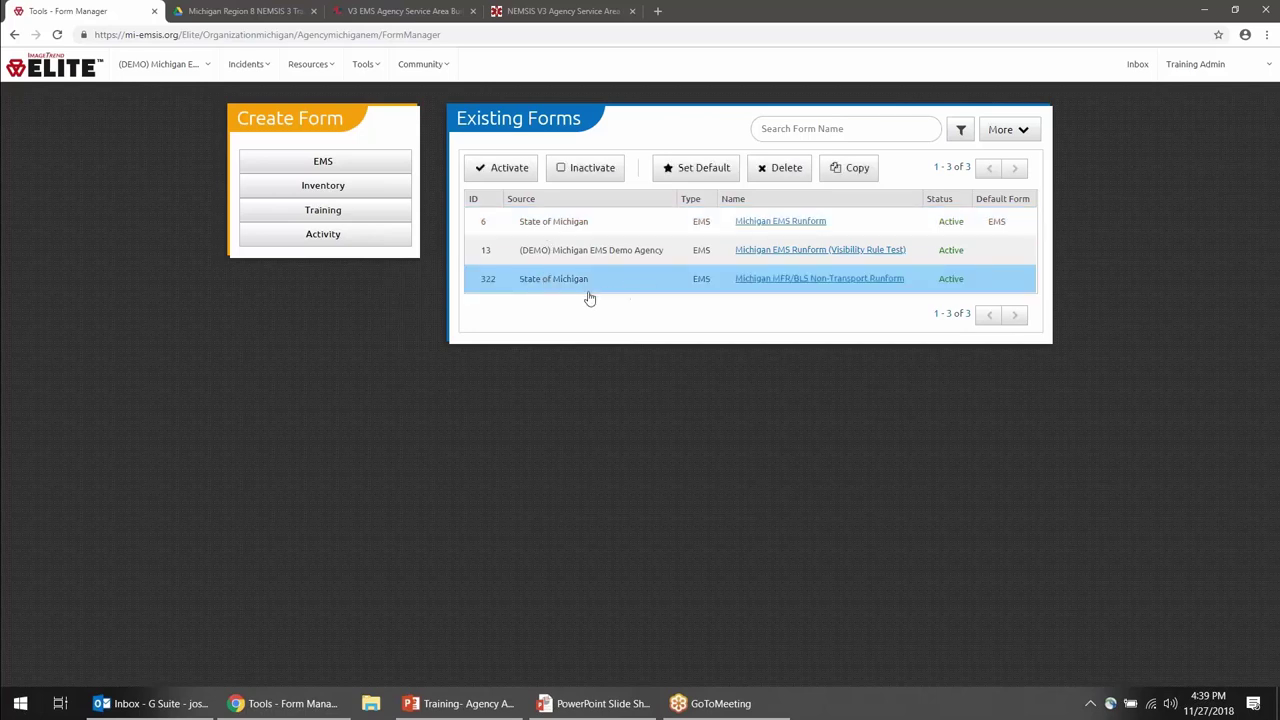
triple_click(737, 284)
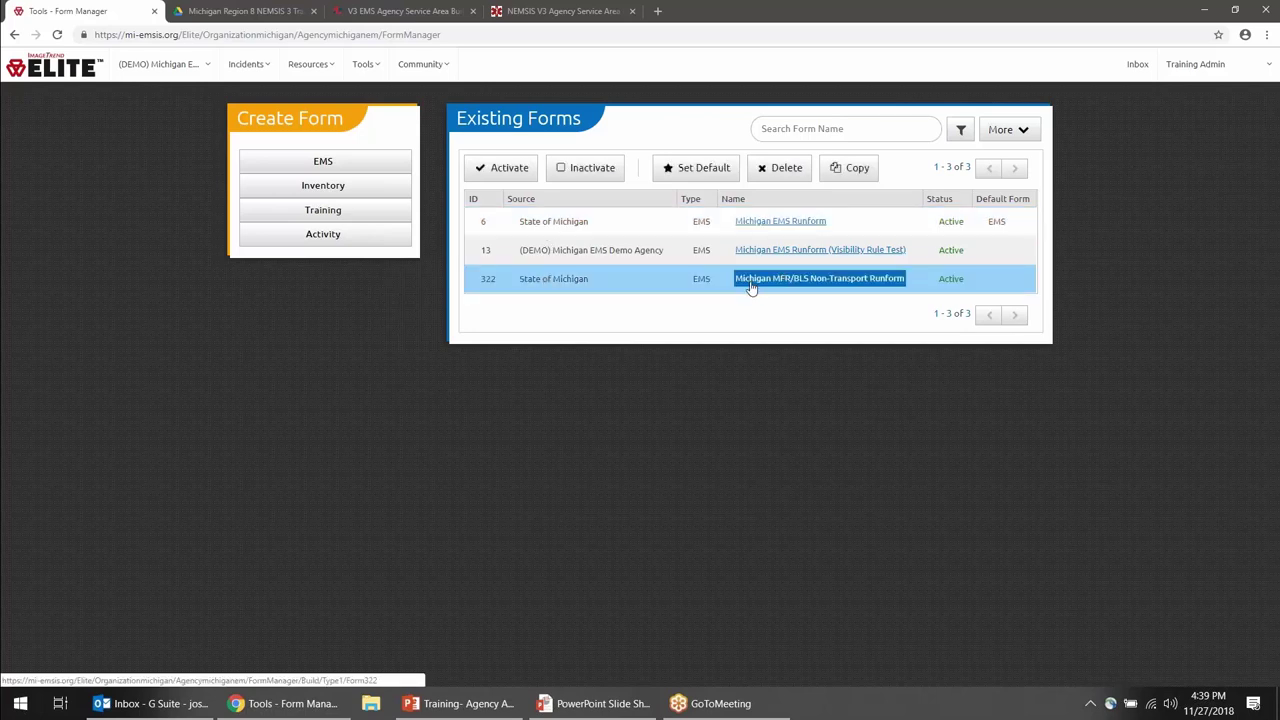
left_click(634, 284)
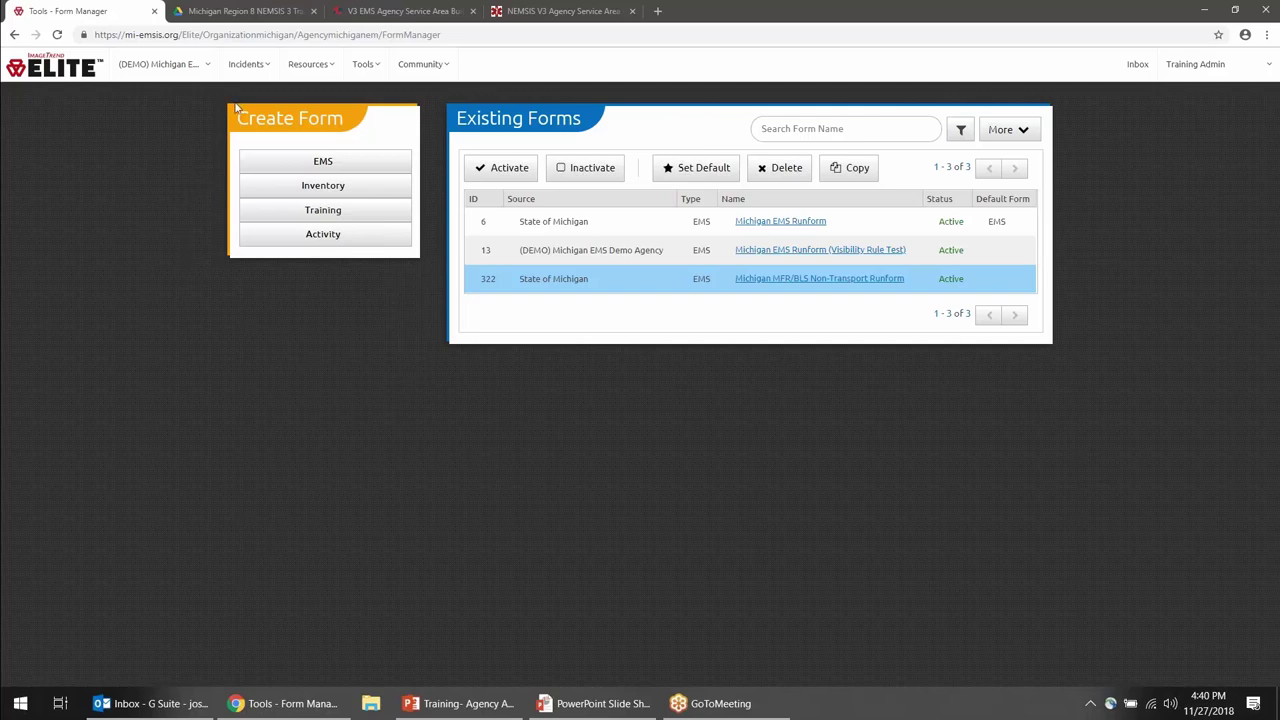
Open the EMS Incident List from View Existing in the Incidents menu.
left_click(241, 66)
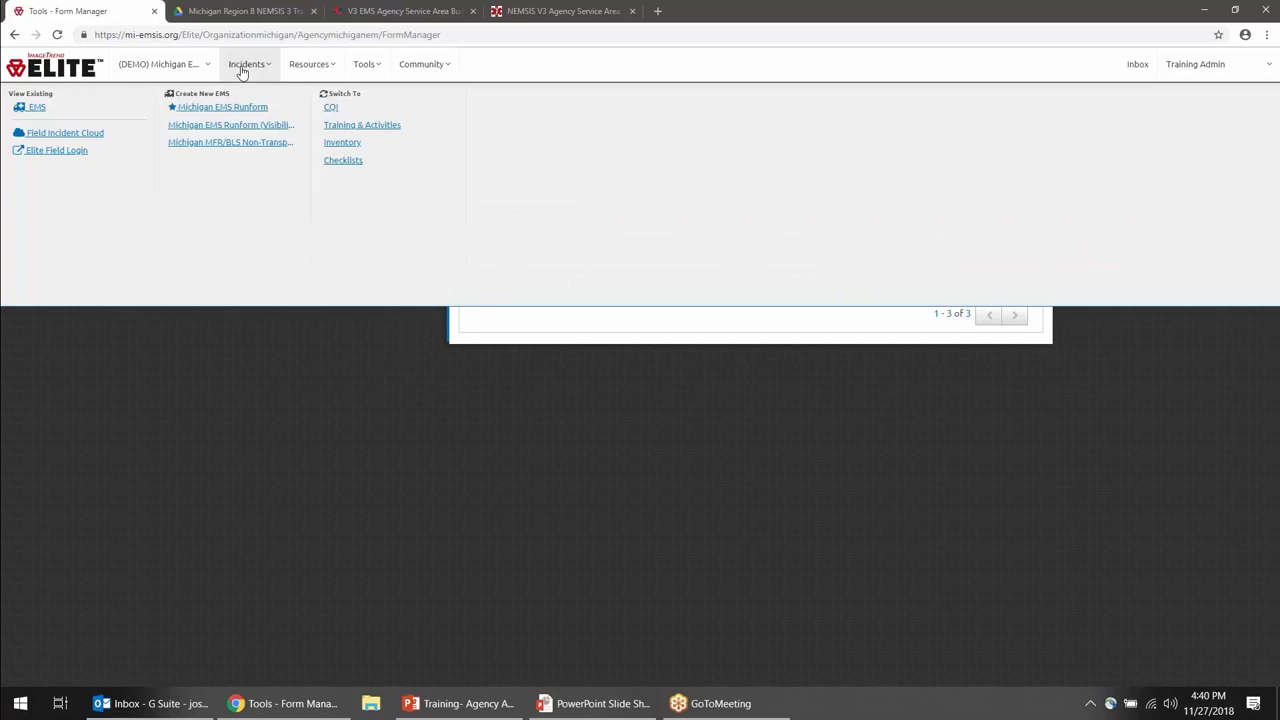
left_click(50, 108)
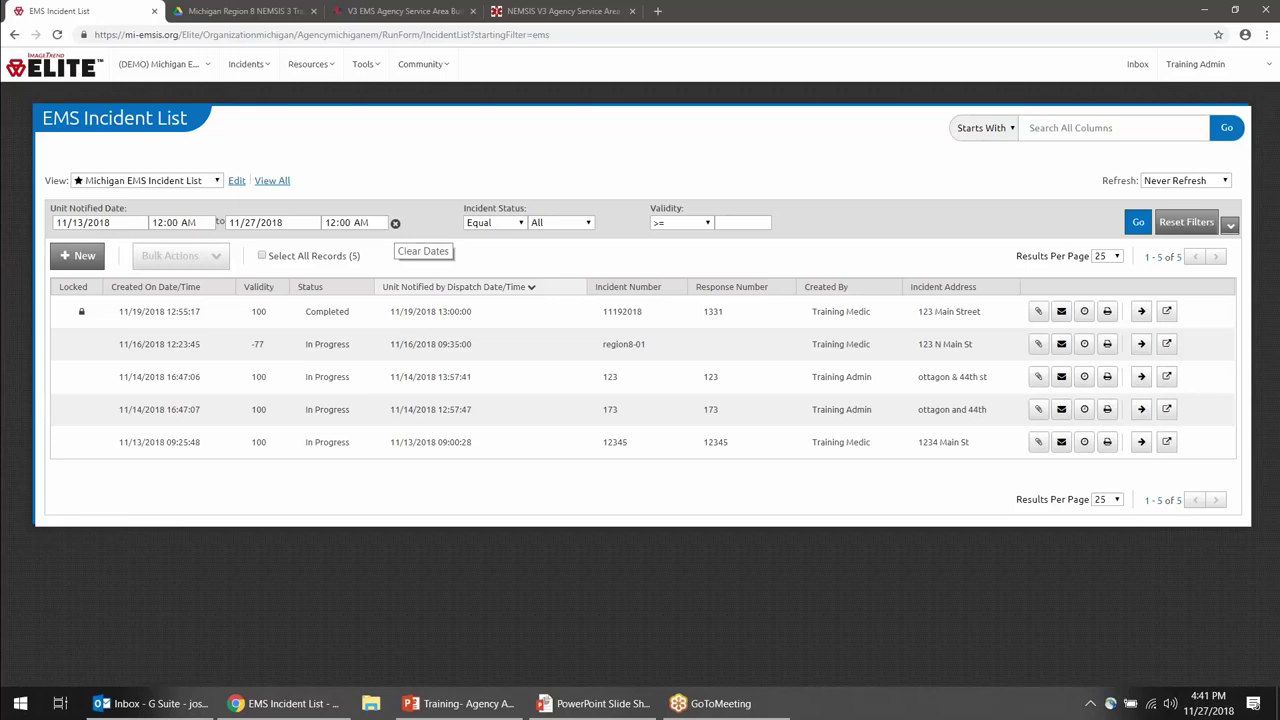
Clear the Unit Notified Date range so all five EMS incidents are listed.
left_click(395, 223)
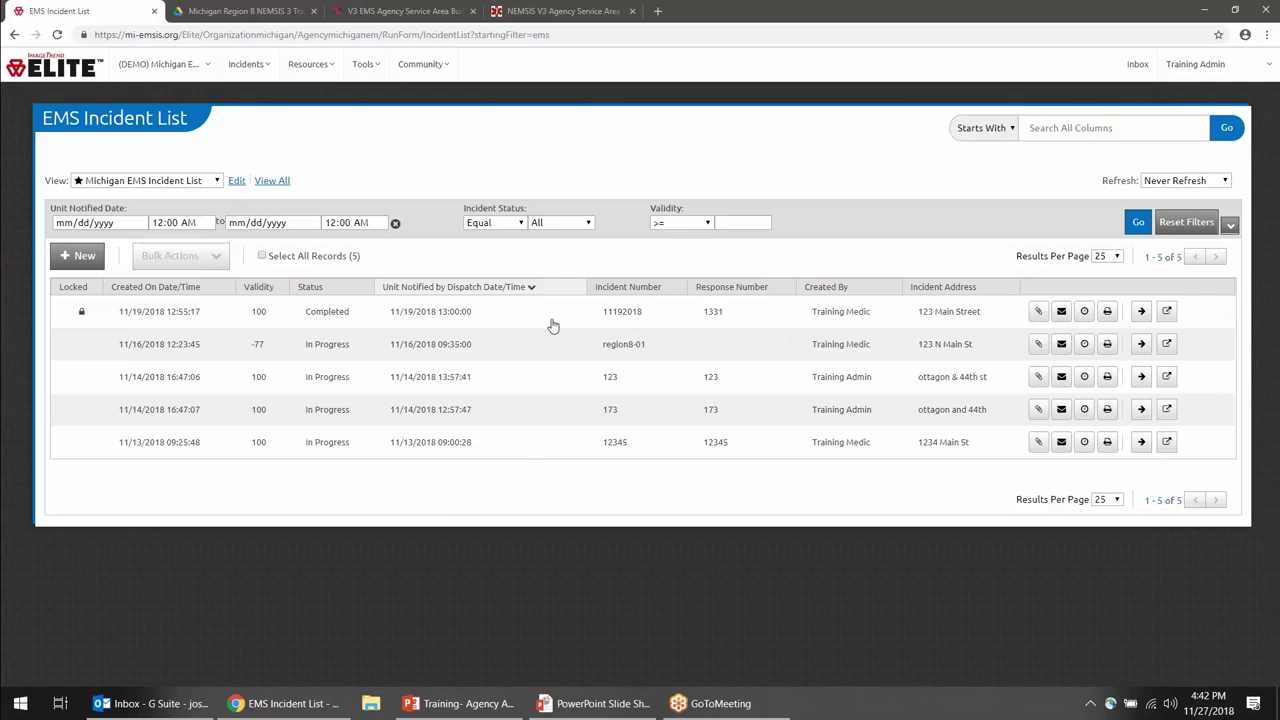
Generate the completed incident's Michigan EMS Patient Care Report in Print View with the default template.
left_click(1108, 318)
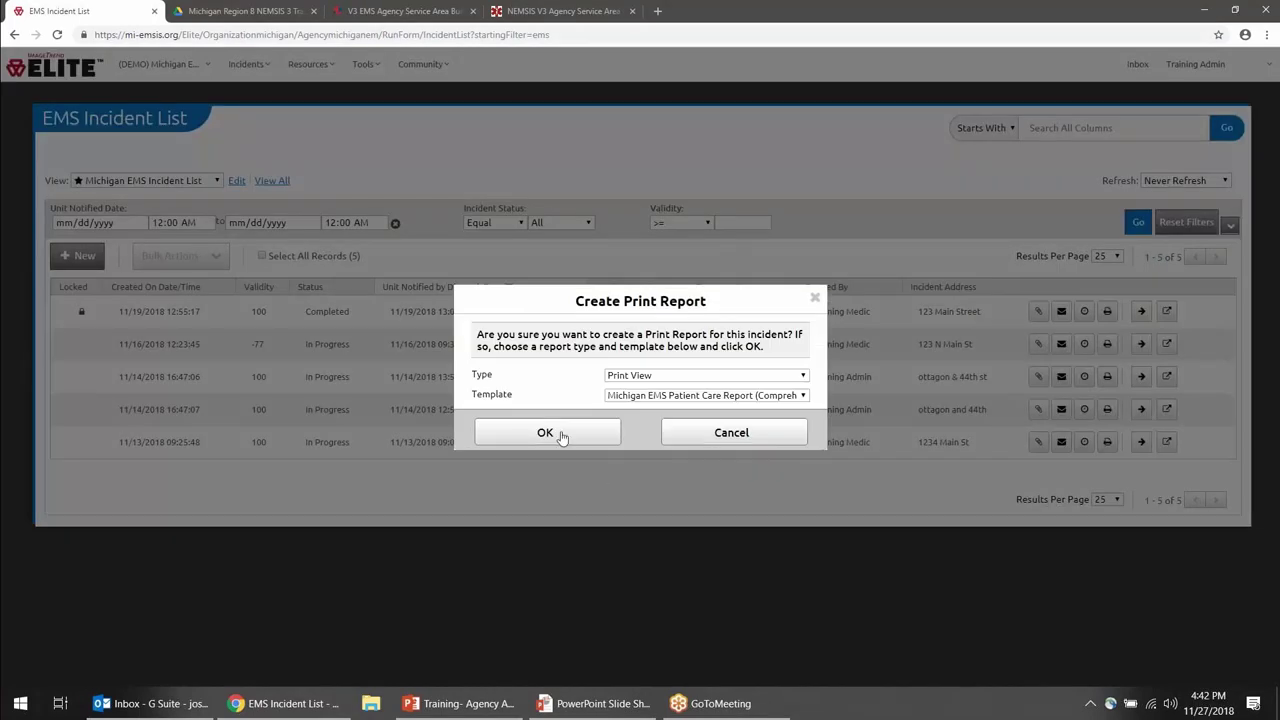
left_click(562, 437)
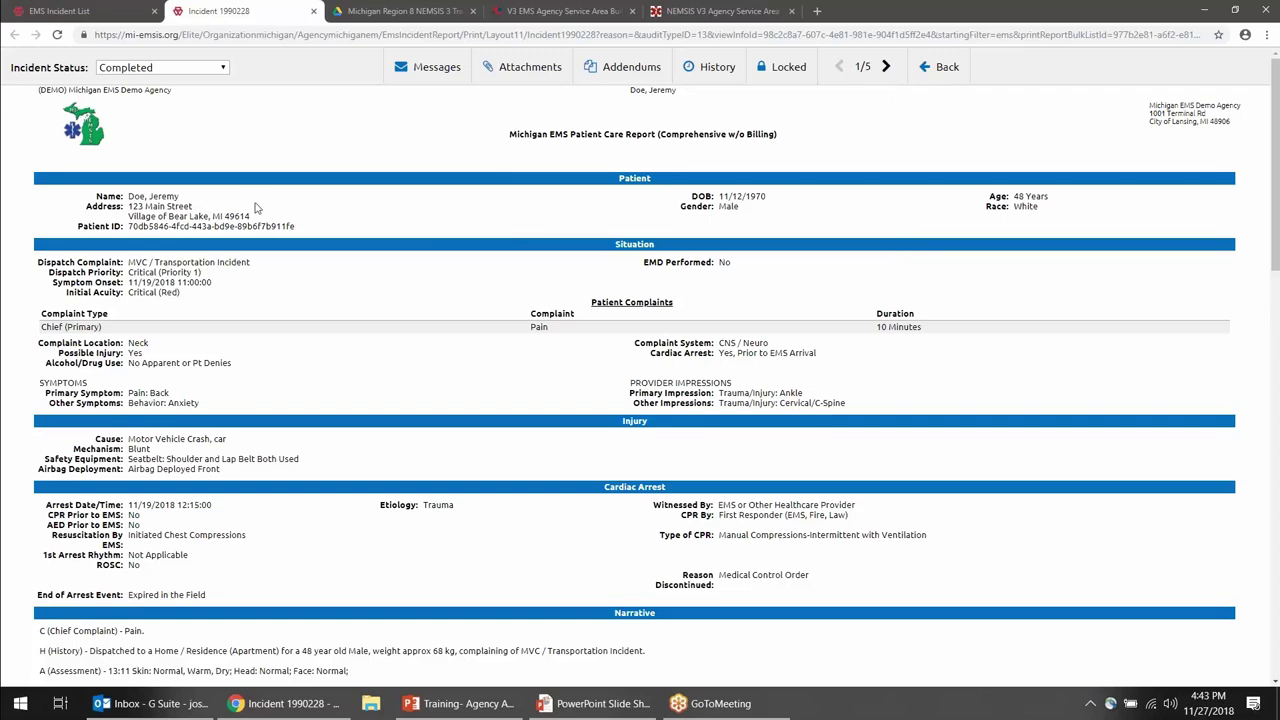
Close the incident report tab and return to slide 19, 'Non-transport Data Entry Form', in PowerPoint.
left_click(312, 12)
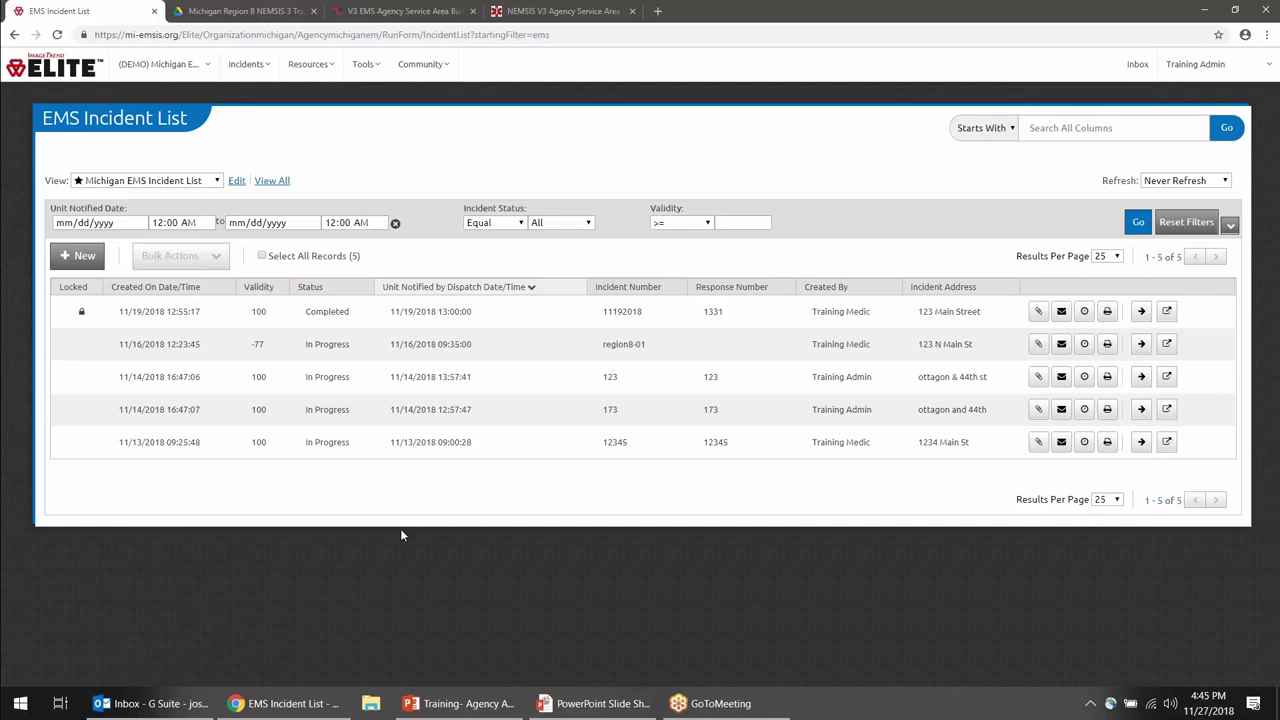
left_click(548, 700)
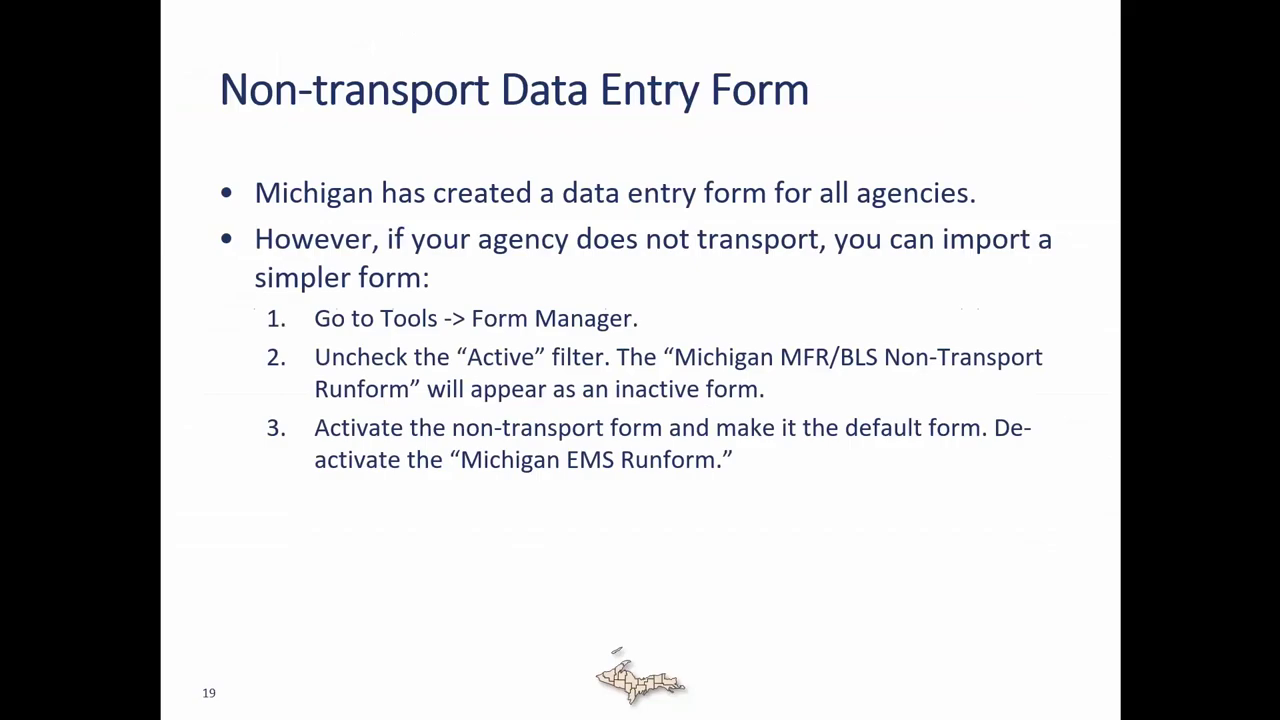